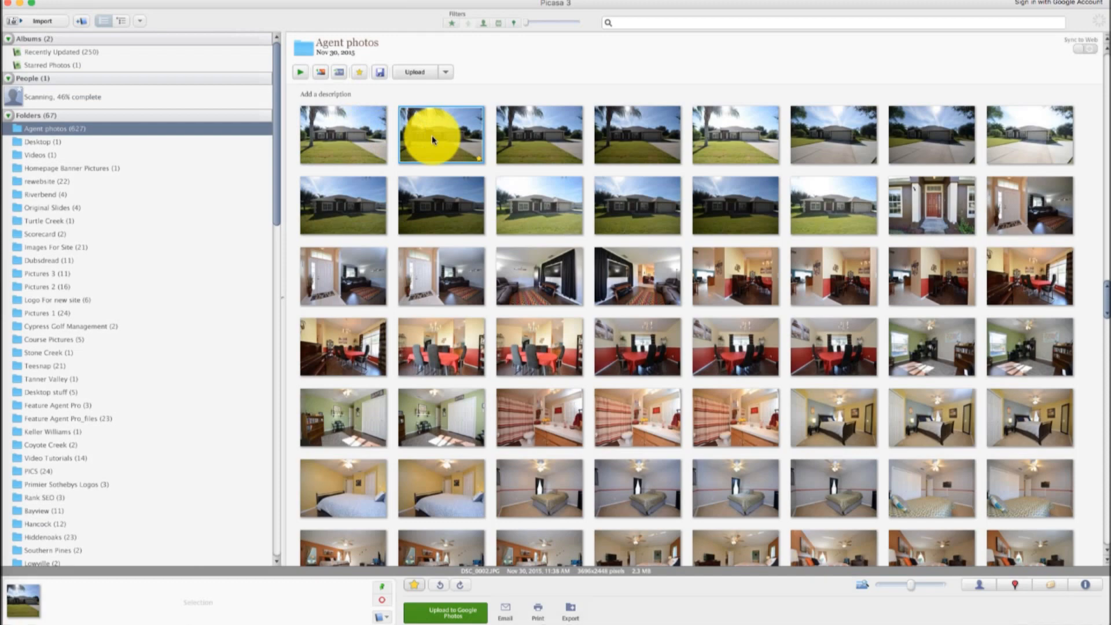
Open the first house exterior photo in the editor and star it
{"action": "double_click", "coordinate": [434, 139]}
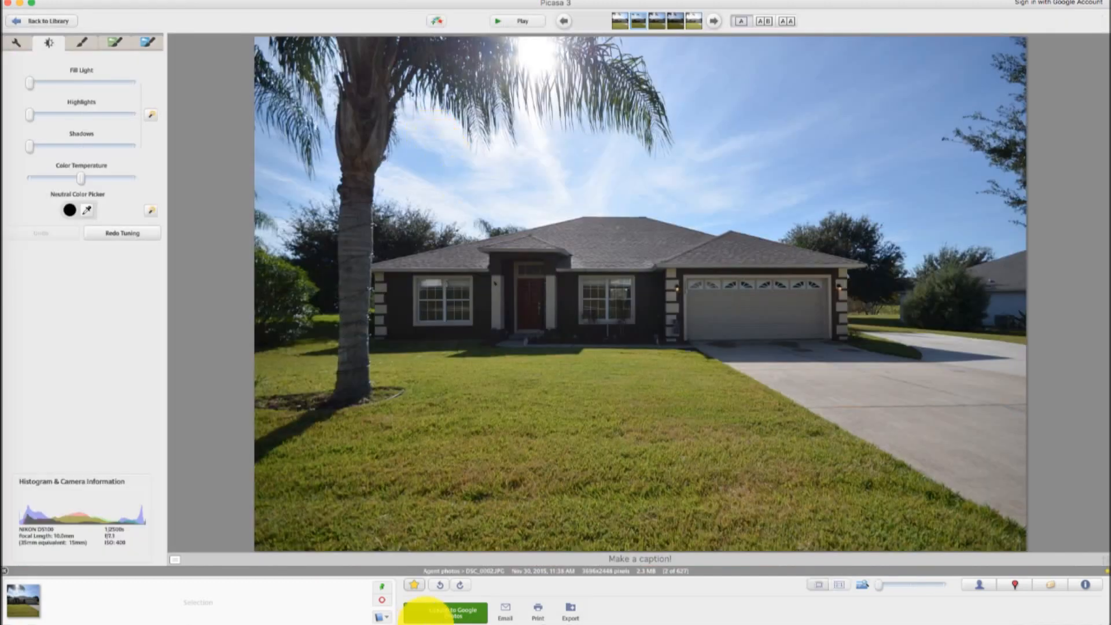
{"action": "left_click", "coordinate": [414, 587]}
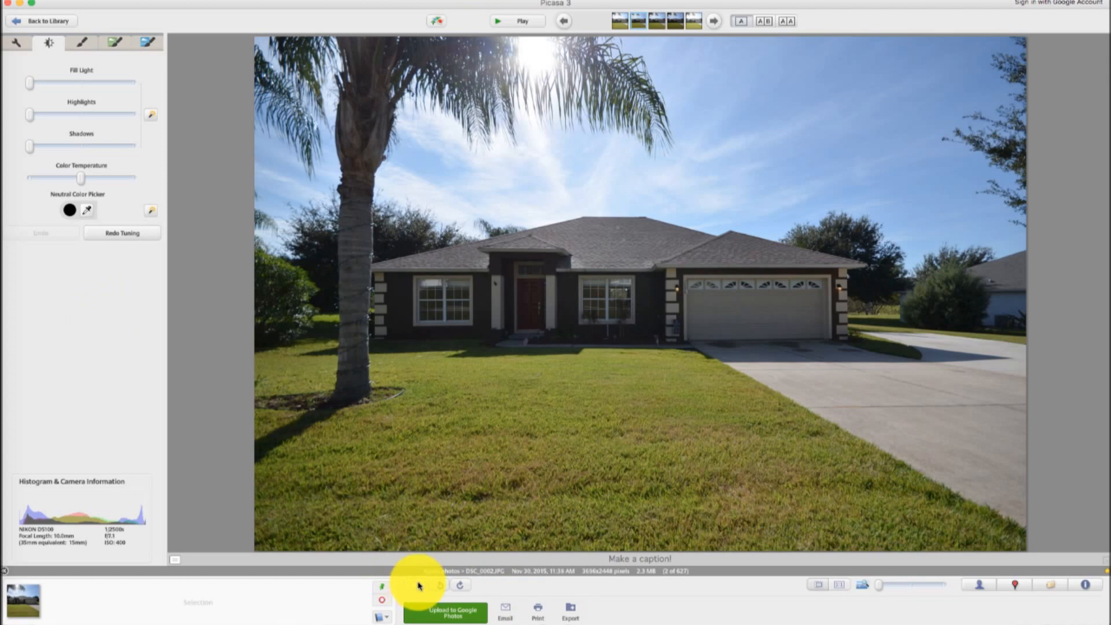
{"action": "left_click", "coordinate": [419, 586]}
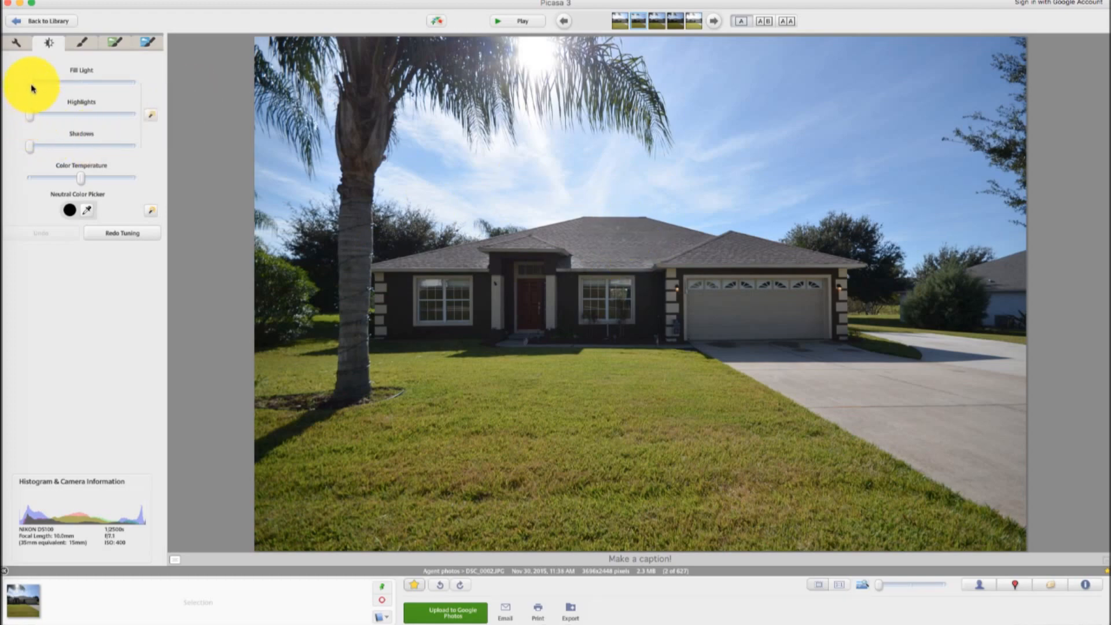
Brighten the exterior photo by raising Fill Light and Shadows and nudging Highlights
{"action": "left_click_drag", "start_coordinate": [31, 86], "coordinate": [58, 90]}
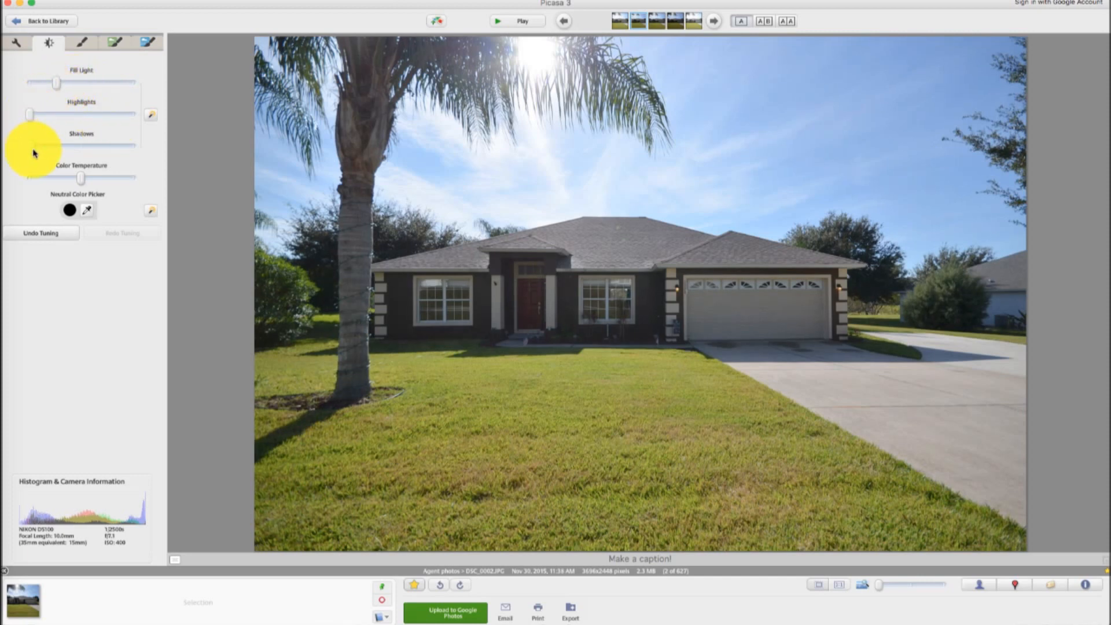
{"action": "mouse_move", "coordinate": [30, 153]}
{"action": "left_mouse_down"}
{"action": "mouse_move", "coordinate": [50, 156]}
{"action": "mouse_move", "coordinate": [38, 159]}
{"action": "left_mouse_up"}
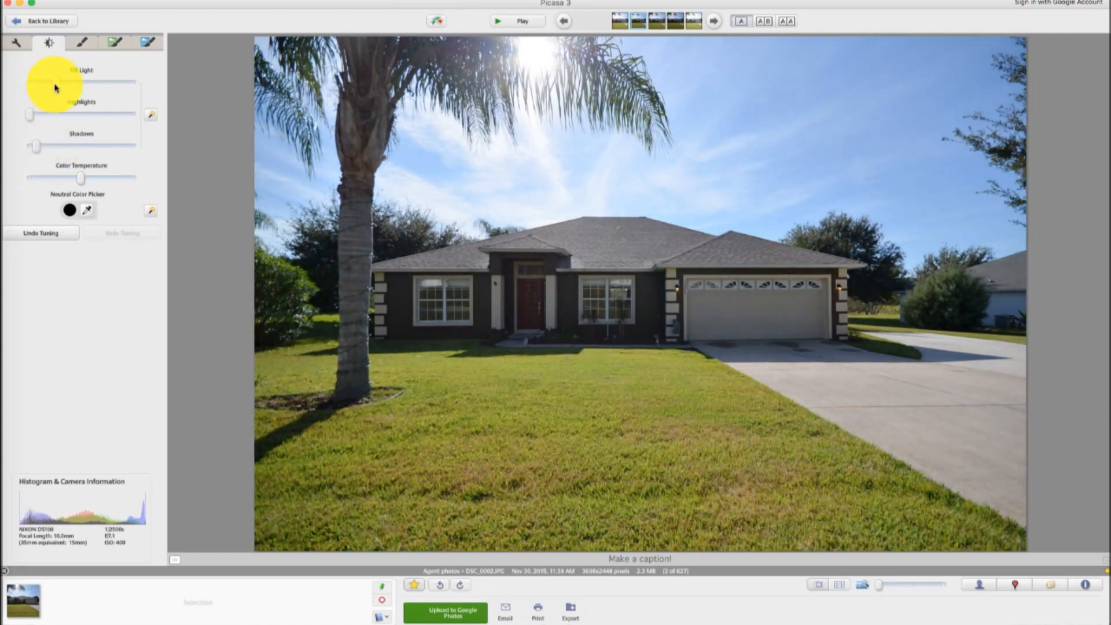
{"action": "left_click_drag", "start_coordinate": [57, 87], "coordinate": [70, 88]}
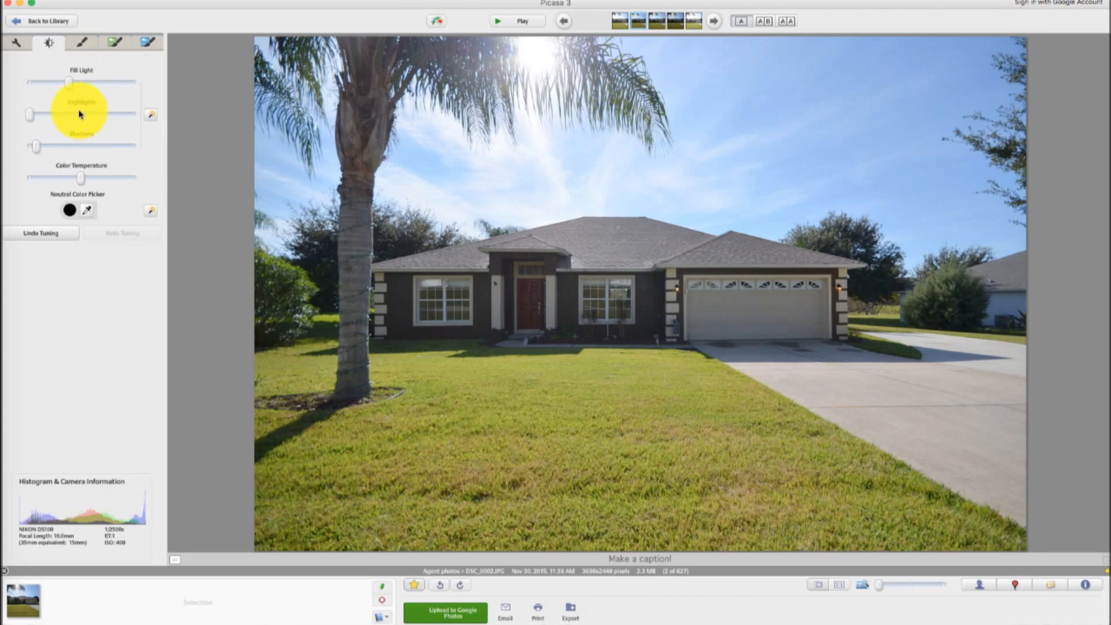
{"action": "mouse_move", "coordinate": [35, 119]}
{"action": "left_mouse_down"}
{"action": "mouse_move", "coordinate": [56, 120]}
{"action": "mouse_move", "coordinate": [36, 125]}
{"action": "left_mouse_up"}
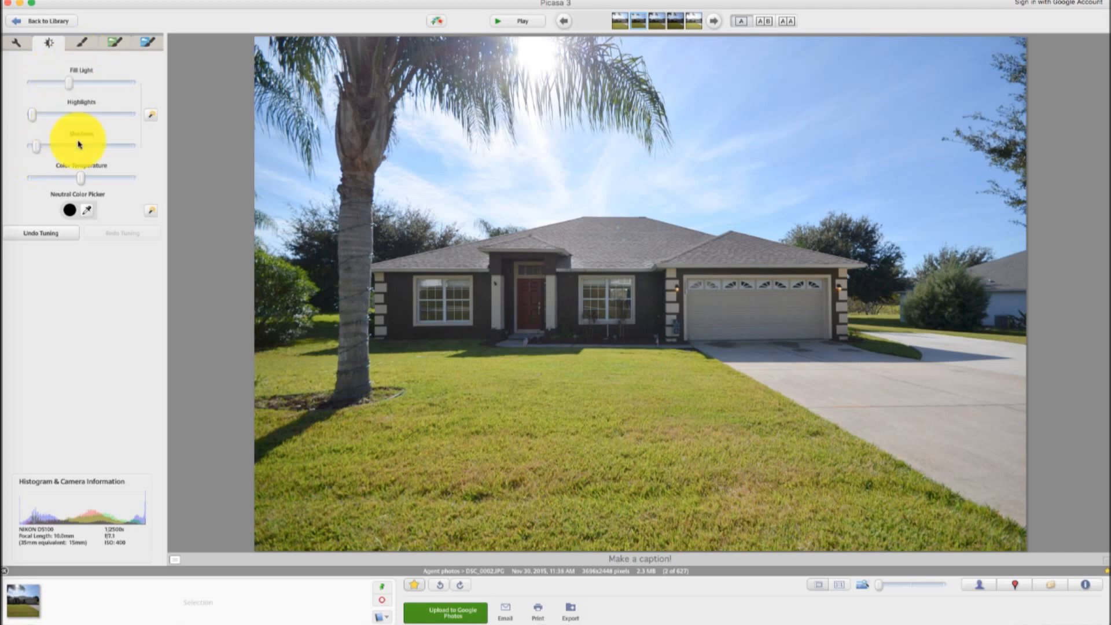
Apply the Saturation effect to the exterior photo with a raised amount
{"action": "left_click", "coordinate": [80, 44]}
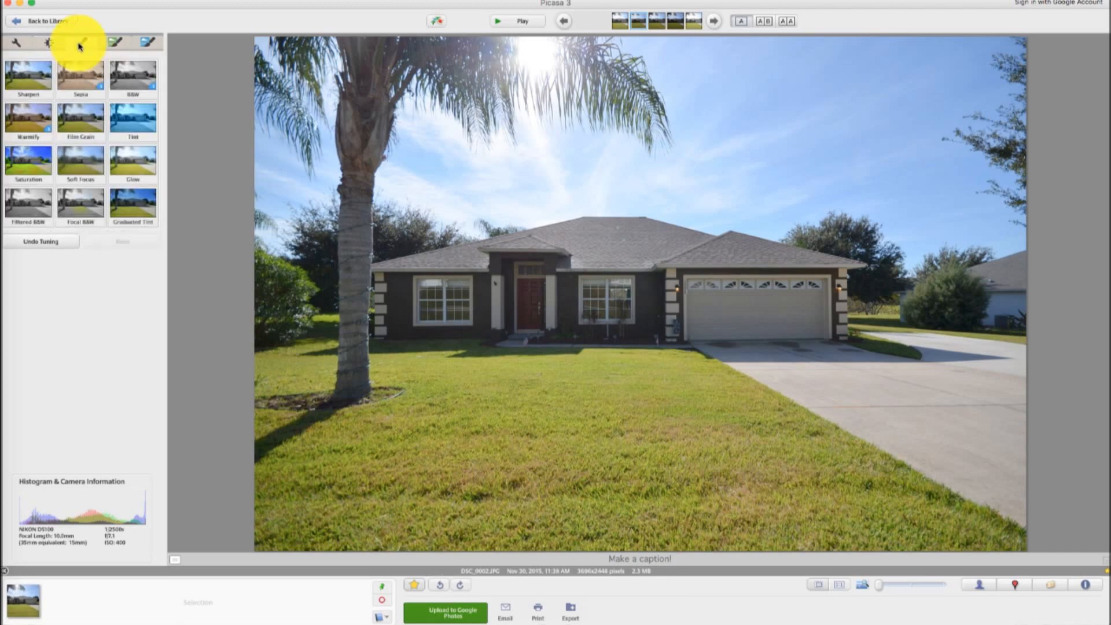
{"action": "left_click", "coordinate": [27, 164]}
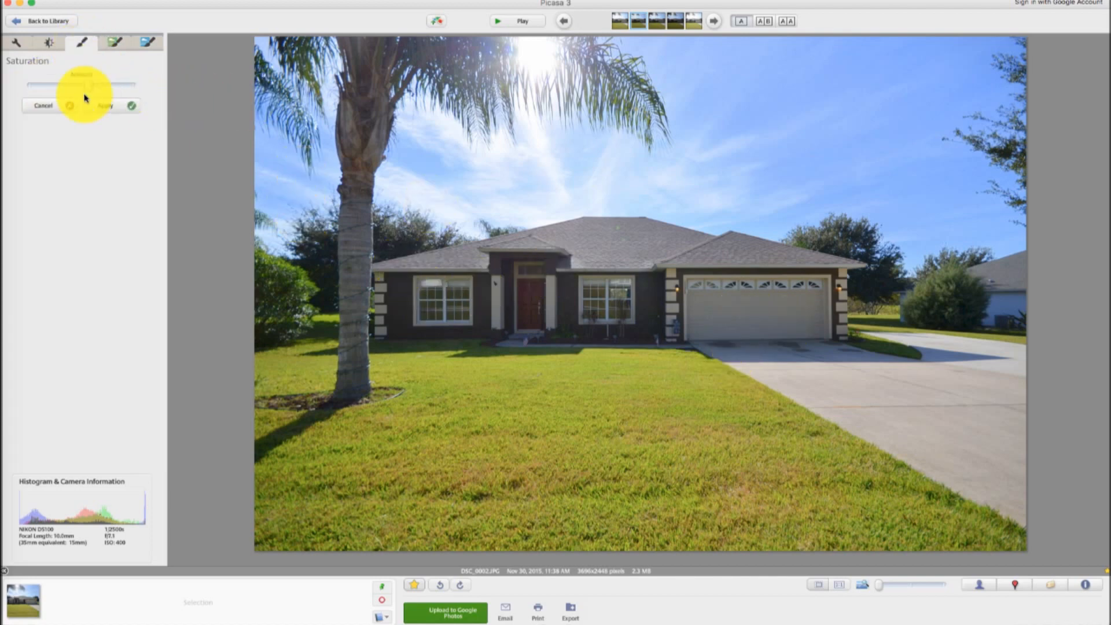
{"action": "mouse_move", "coordinate": [89, 88]}
{"action": "left_mouse_down"}
{"action": "mouse_move", "coordinate": [66, 94]}
{"action": "mouse_move", "coordinate": [90, 90]}
{"action": "left_mouse_up"}
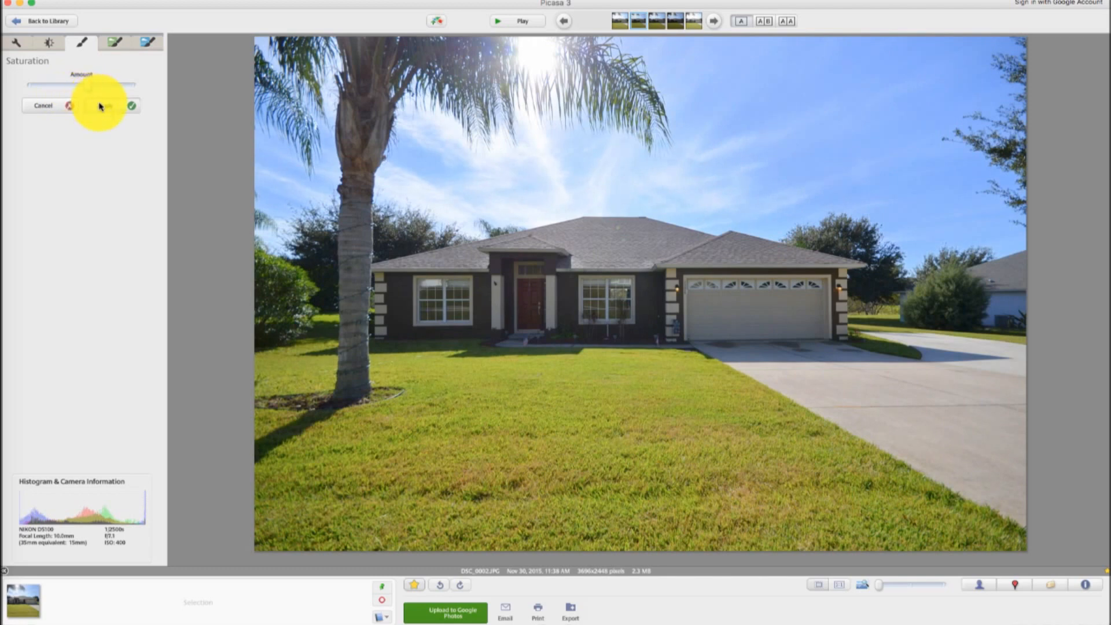
{"action": "left_click", "coordinate": [99, 104]}
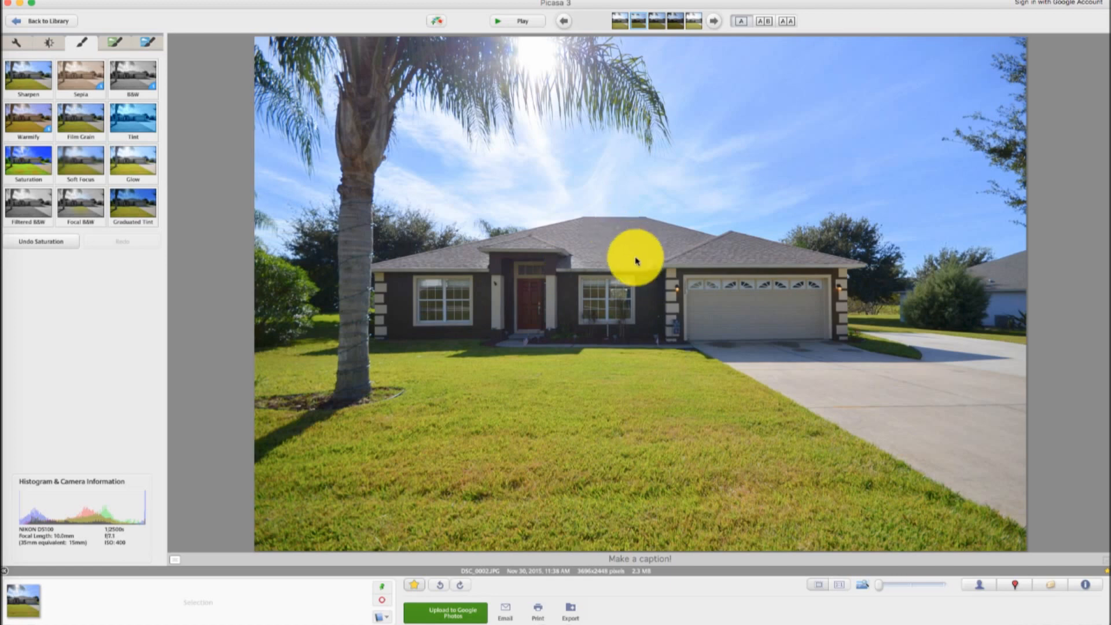
Retouch a blemish on the roof of the house with the Retouch tool and apply it
{"action": "left_click", "coordinate": [22, 48]}
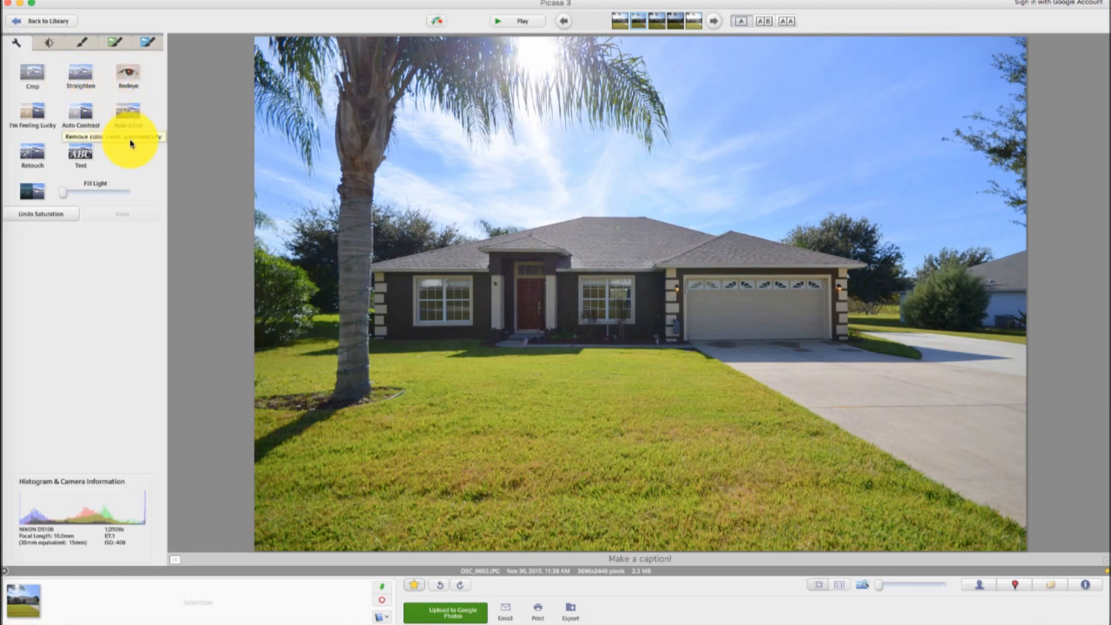
{"action": "left_click", "coordinate": [31, 153]}
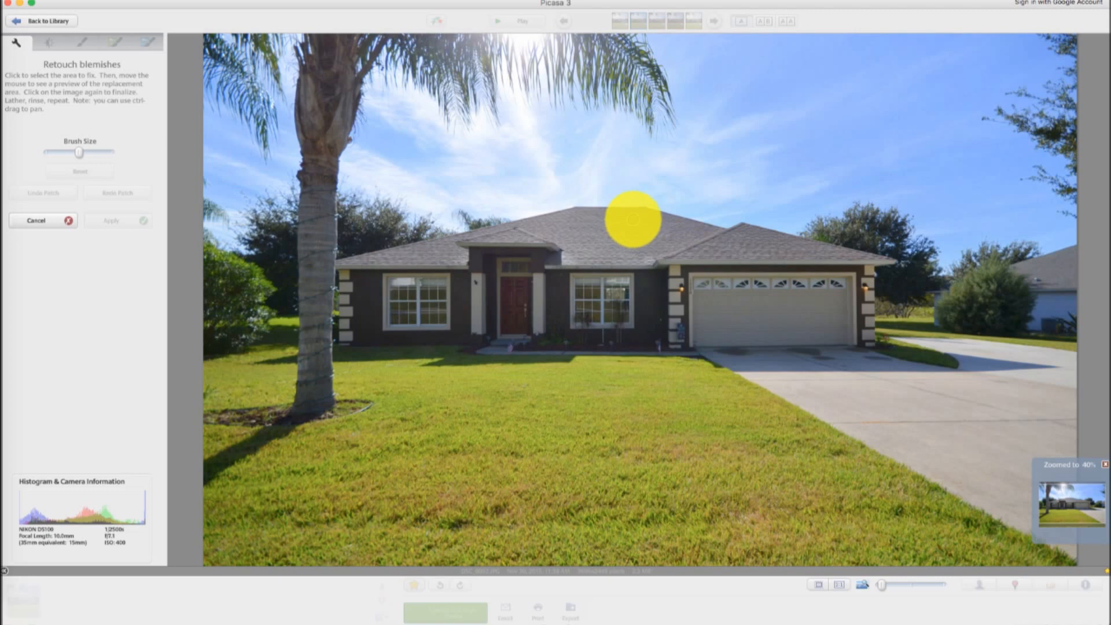
{"action": "left_click", "coordinate": [631, 218]}
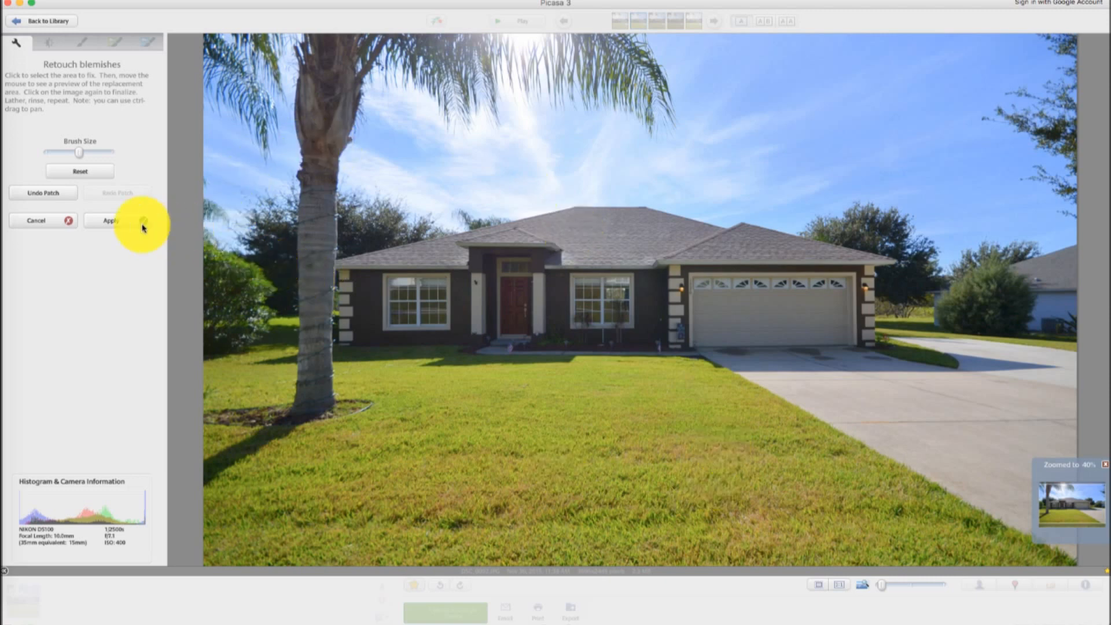
{"action": "left_click", "coordinate": [113, 221]}
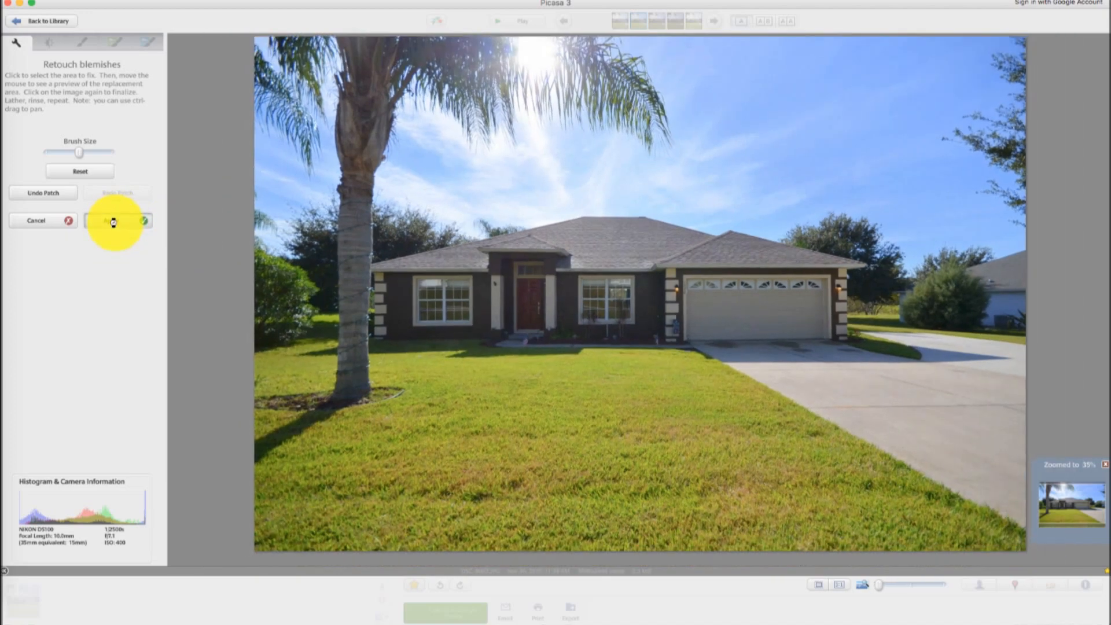
Toggle the photo's star off and on again
{"action": "left_click", "coordinate": [414, 585]}
{"action": "left_click", "coordinate": [414, 586]}
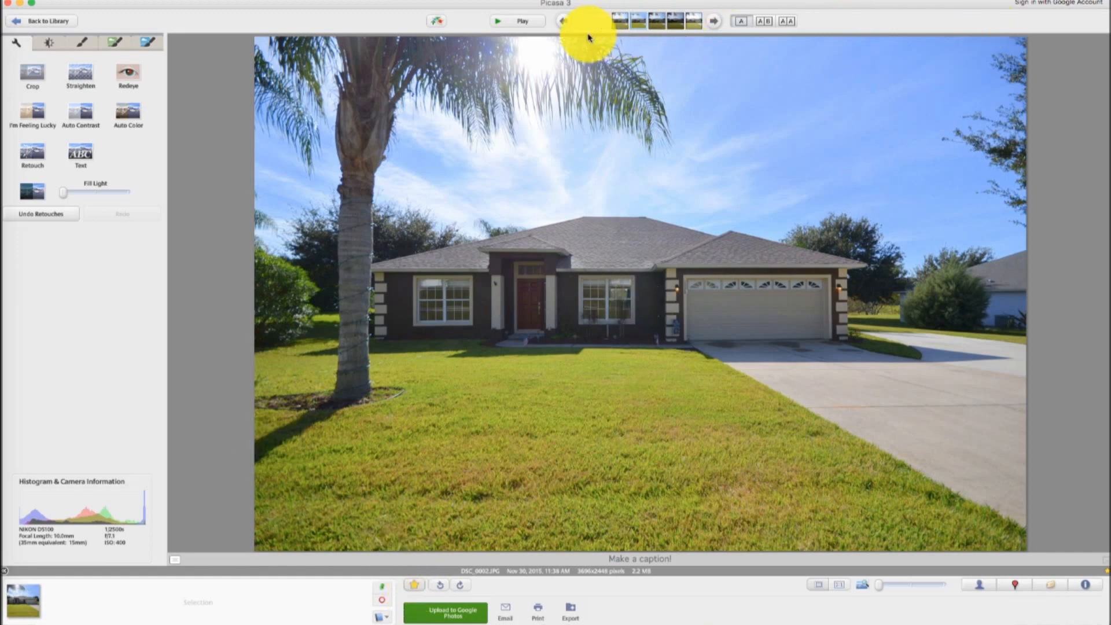
Browse through the album's photos to the foyer and living-room interior shot
{"action": "left_click", "coordinate": [720, 22]}
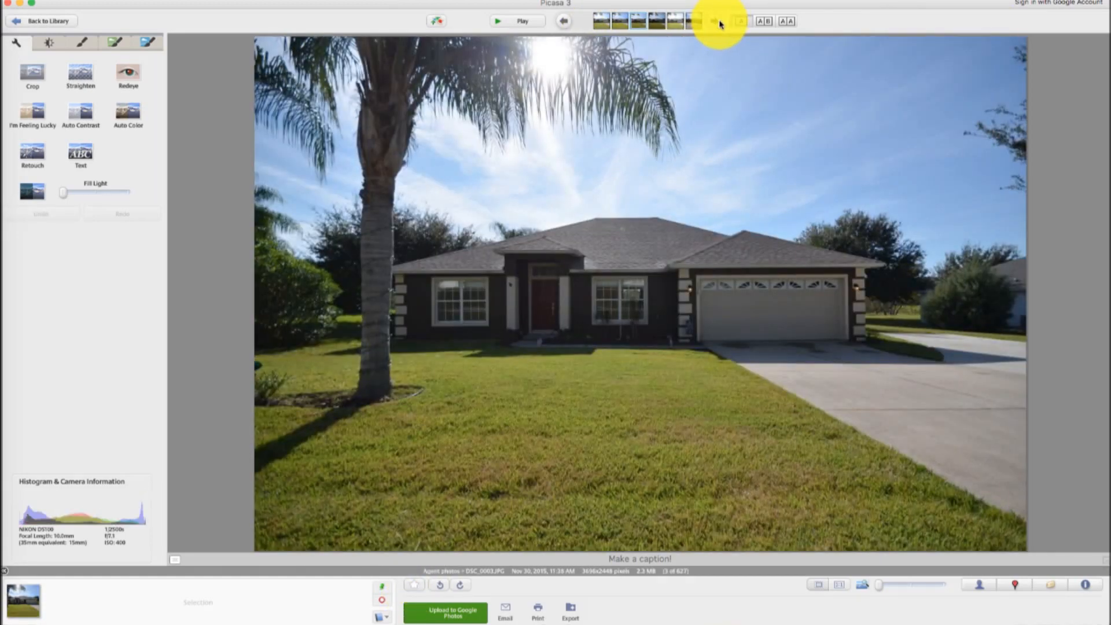
{"action": "left_click", "coordinate": [720, 21]}
{"action": "left_click", "coordinate": [720, 21]}
{"action": "left_click", "coordinate": [720, 21]}
{"action": "left_click", "coordinate": [720, 21]}
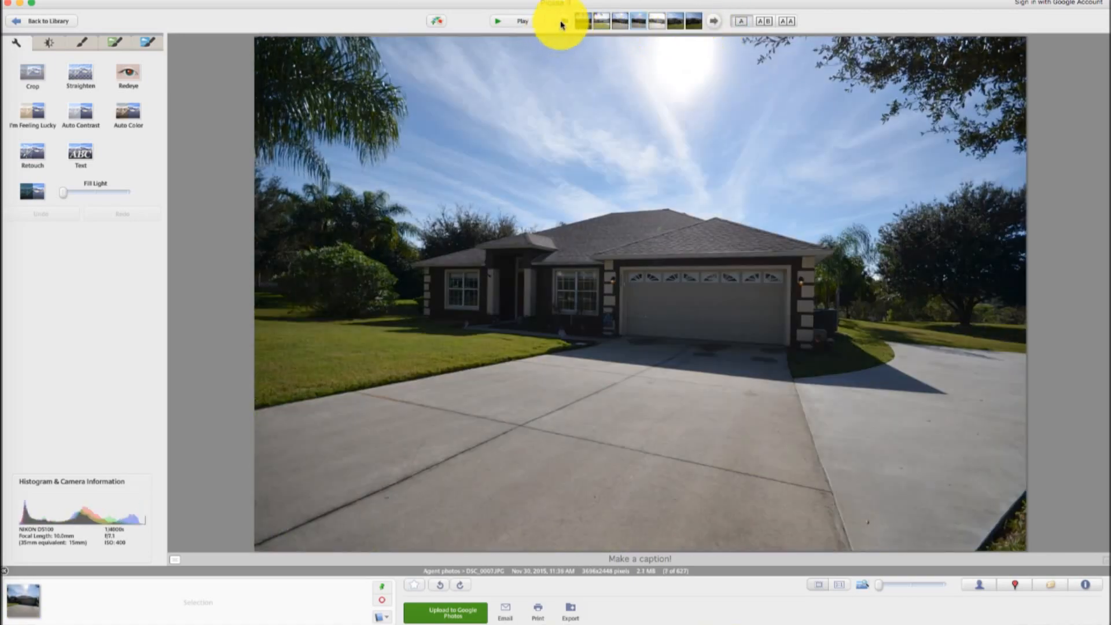
{"action": "left_click", "coordinate": [562, 24]}
{"action": "left_click", "coordinate": [715, 21]}
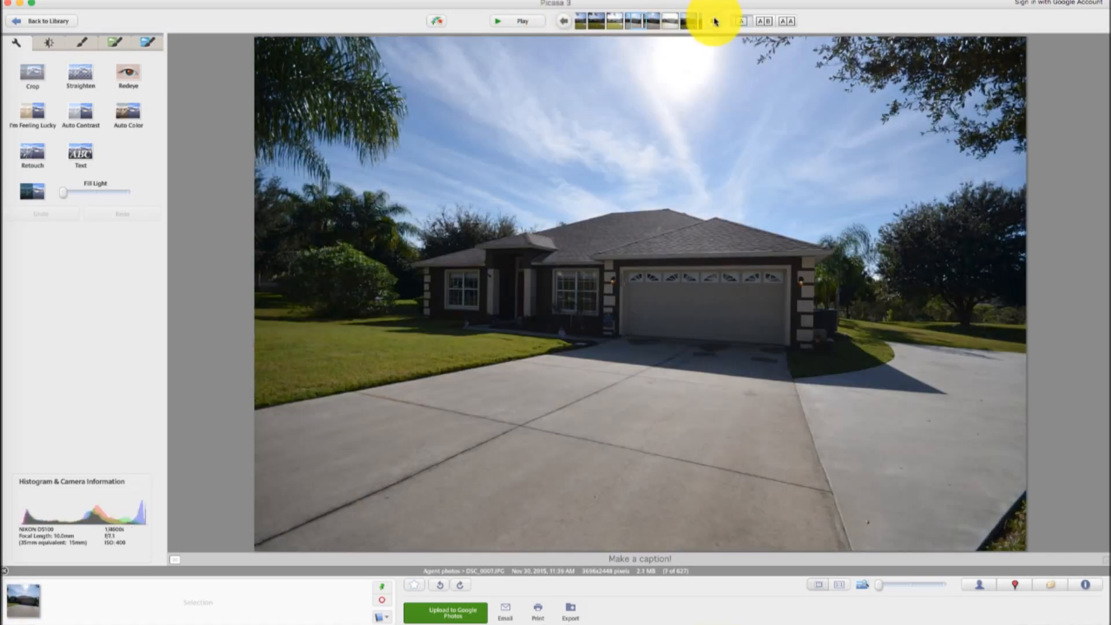
{"action": "left_click", "coordinate": [716, 22]}
{"action": "left_click", "coordinate": [715, 21]}
{"action": "left_click", "coordinate": [715, 21]}
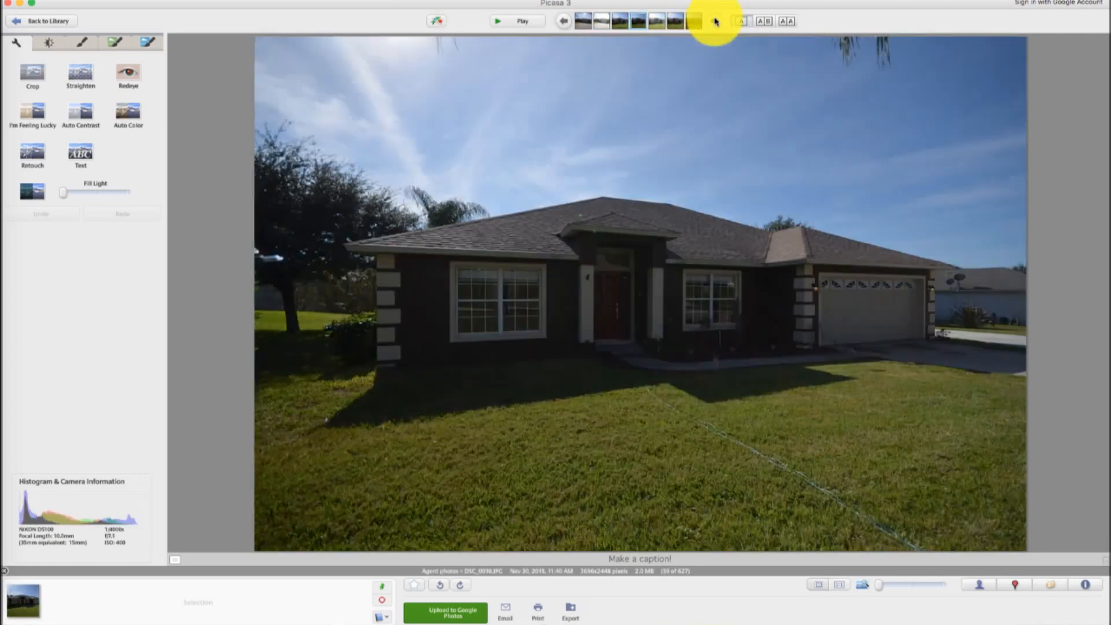
{"action": "left_click", "coordinate": [716, 21]}
{"action": "left_click", "coordinate": [715, 21]}
{"action": "left_click", "coordinate": [716, 21]}
{"action": "left_click", "coordinate": [715, 21]}
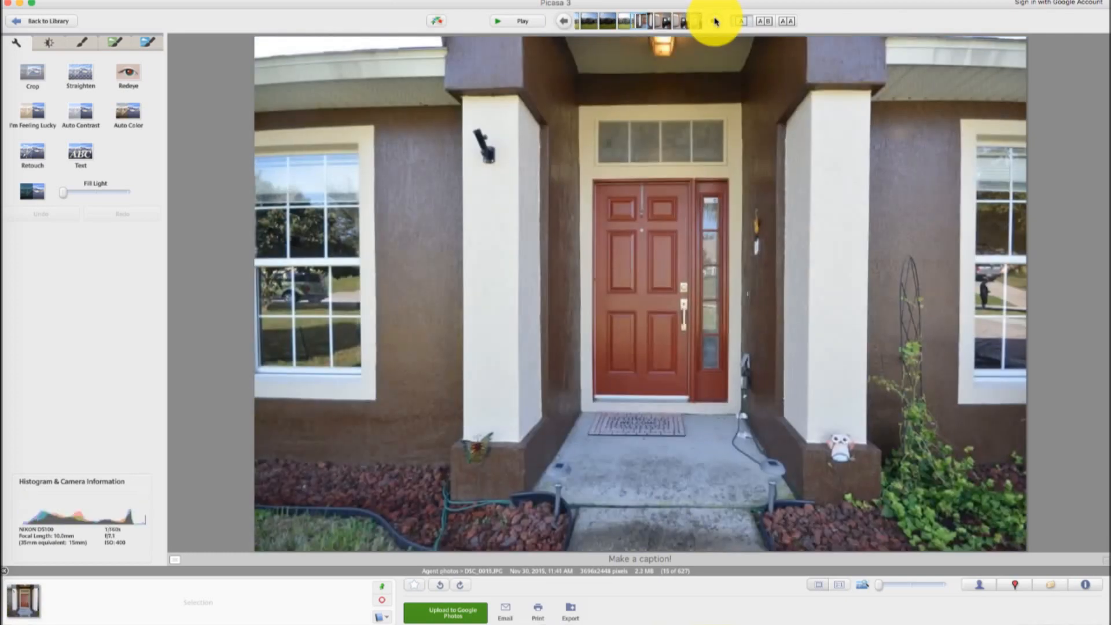
{"action": "left_click", "coordinate": [716, 22]}
{"action": "left_click", "coordinate": [715, 22]}
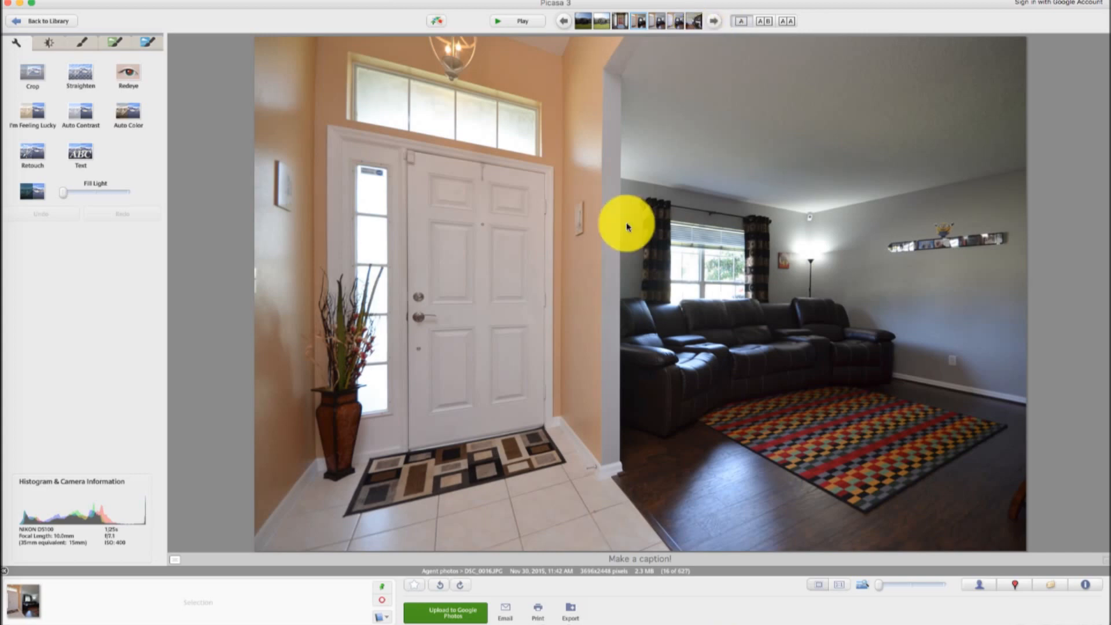
{"action": "left_click", "coordinate": [715, 22]}
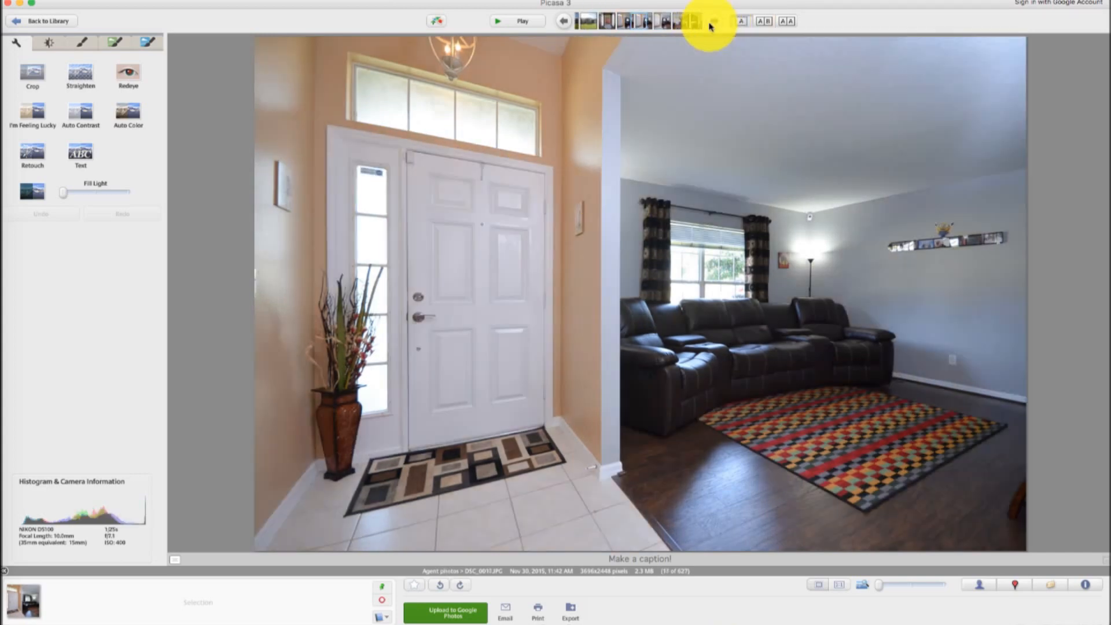
{"action": "left_click", "coordinate": [717, 22]}
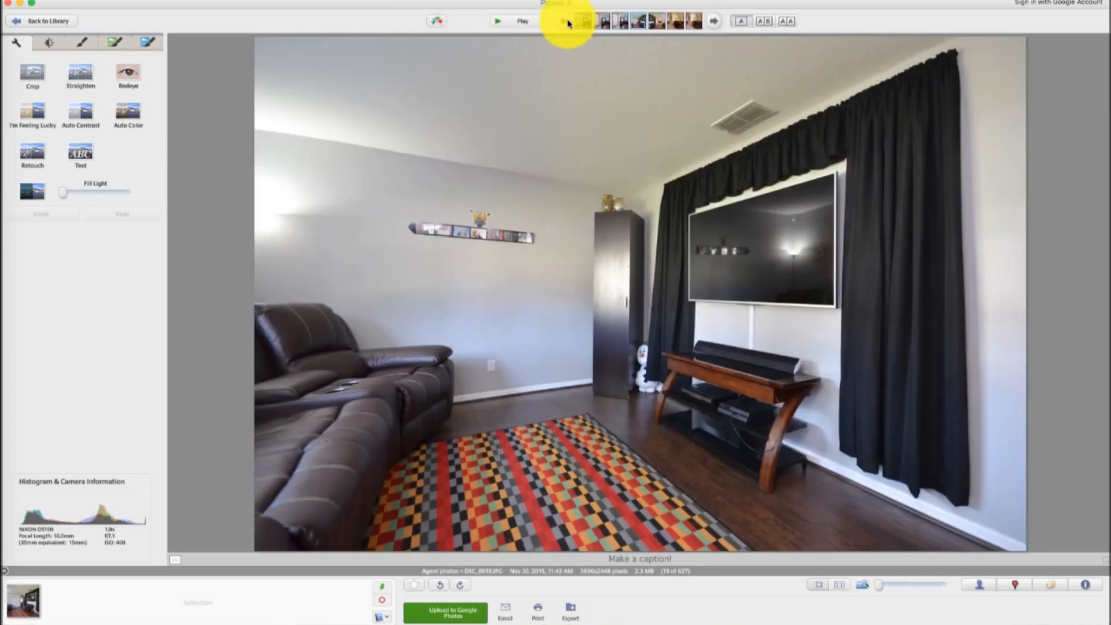
{"action": "left_click", "coordinate": [565, 21]}
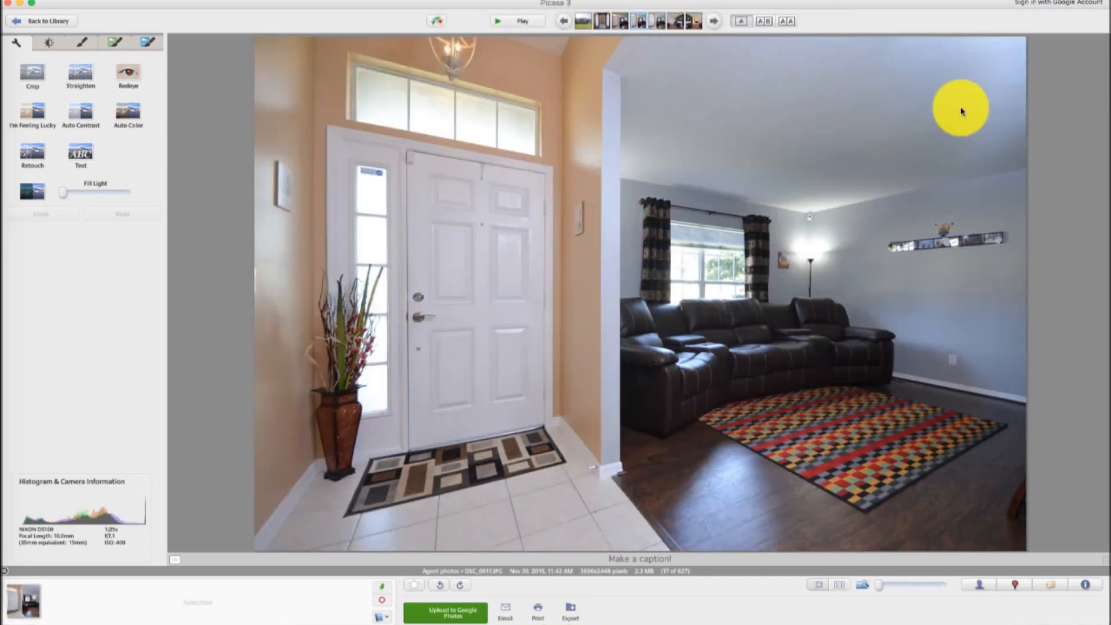
{"action": "left_click", "coordinate": [565, 21]}
{"action": "left_click", "coordinate": [714, 25]}
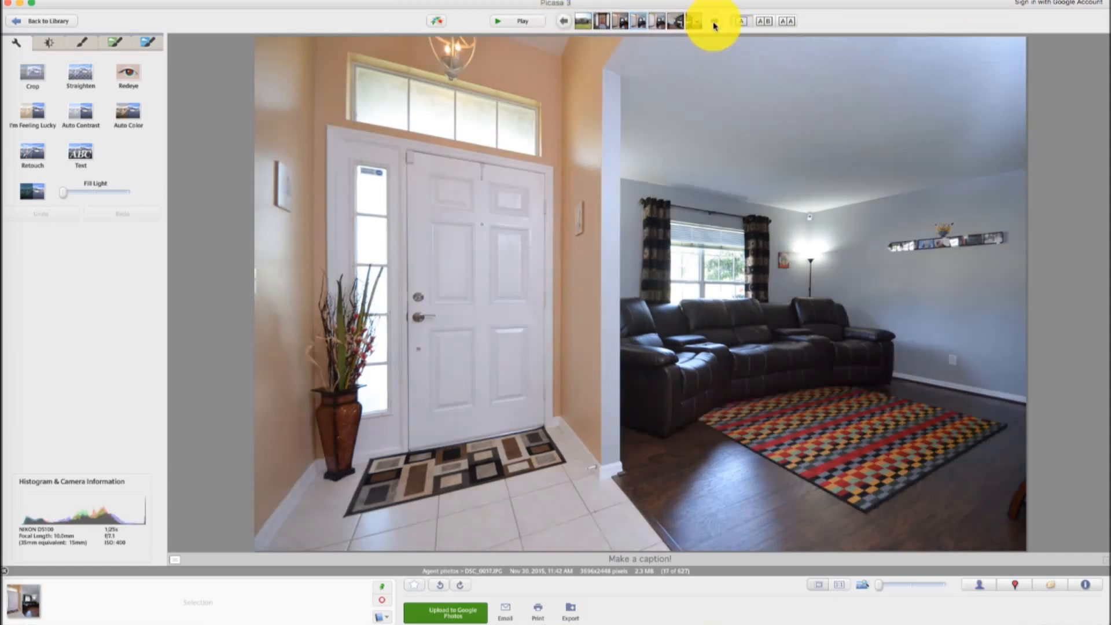
{"action": "left_click", "coordinate": [714, 24]}
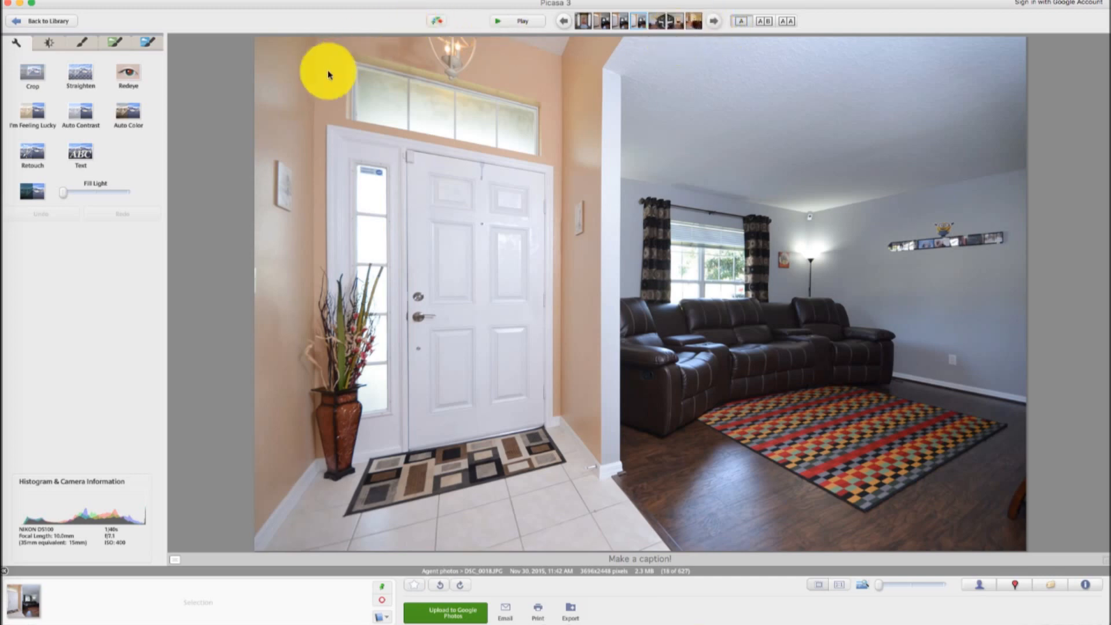
Brighten the foyer photo by raising Fill Light and Shadows
{"action": "left_click", "coordinate": [85, 43]}
{"action": "left_click", "coordinate": [50, 43]}
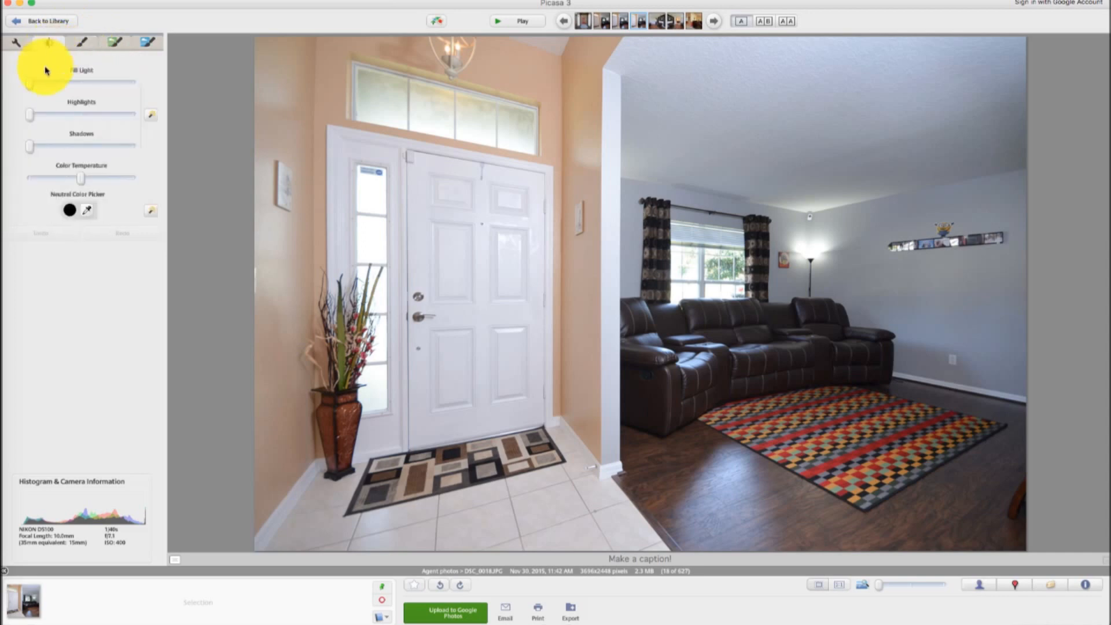
{"action": "left_click_drag", "start_coordinate": [52, 87], "coordinate": [58, 86]}
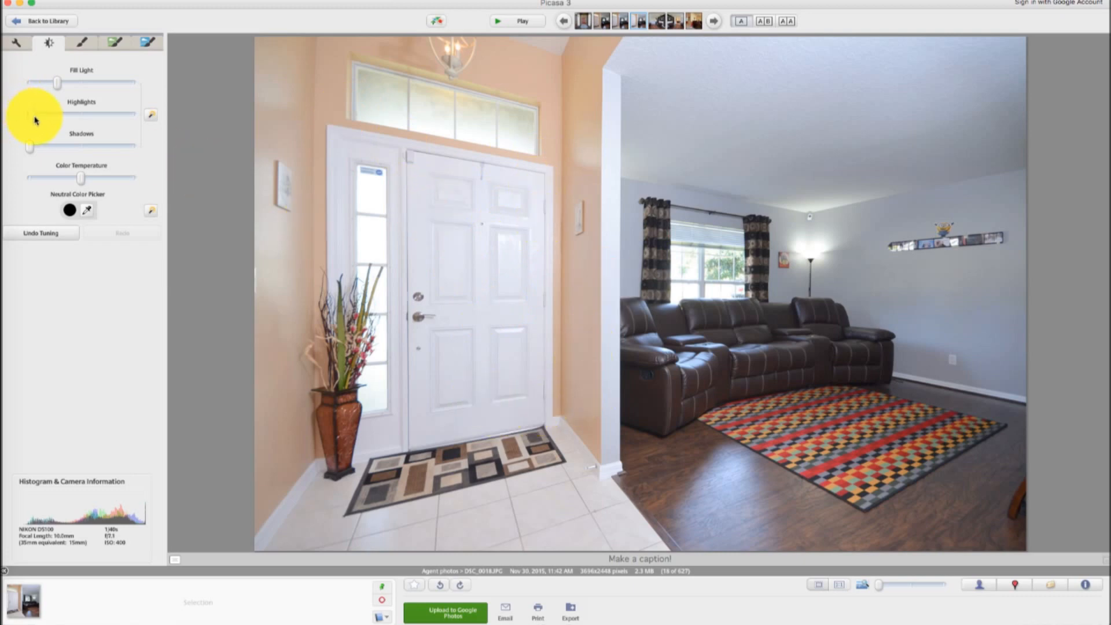
{"action": "left_click_drag", "start_coordinate": [34, 120], "coordinate": [43, 150]}
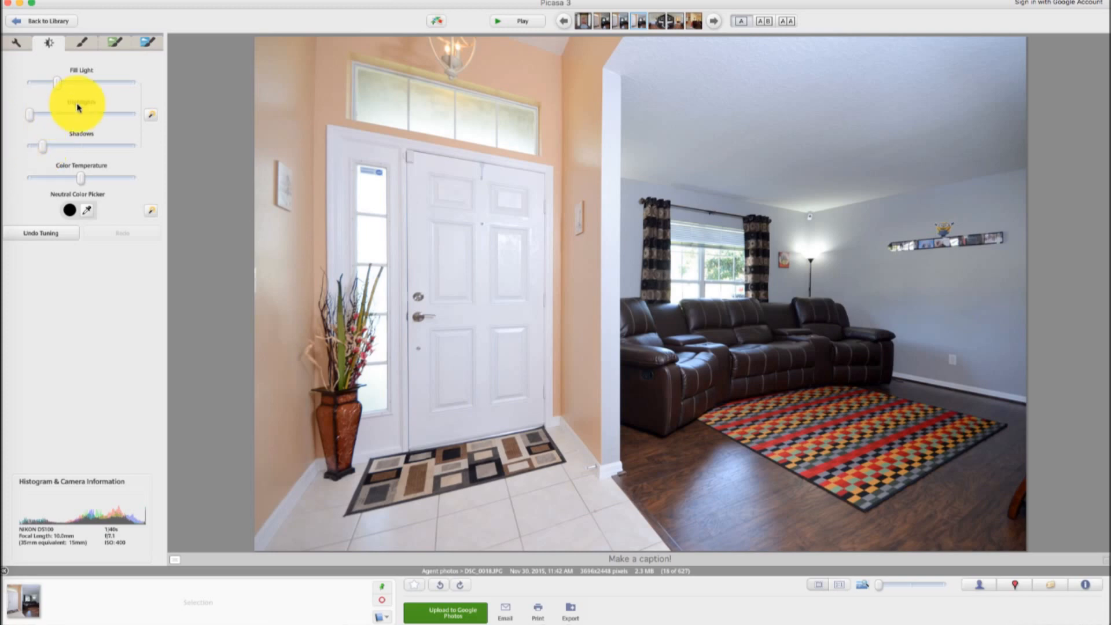
Look through the filter options in the effects tabs
{"action": "left_click", "coordinate": [89, 45]}
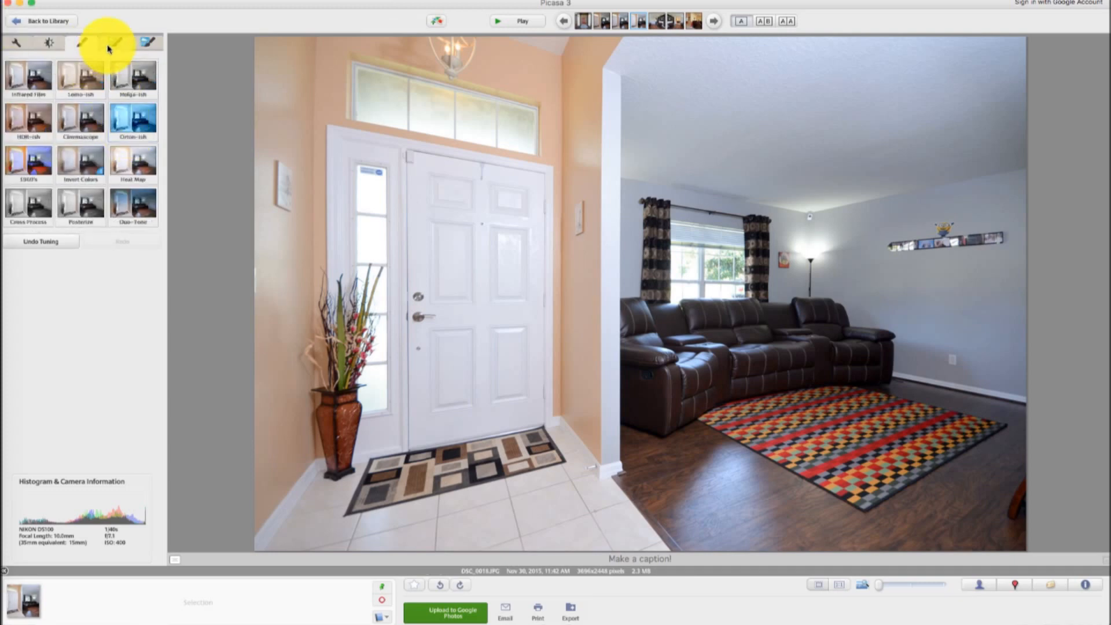
{"action": "left_click", "coordinate": [111, 43]}
{"action": "left_click", "coordinate": [78, 43]}
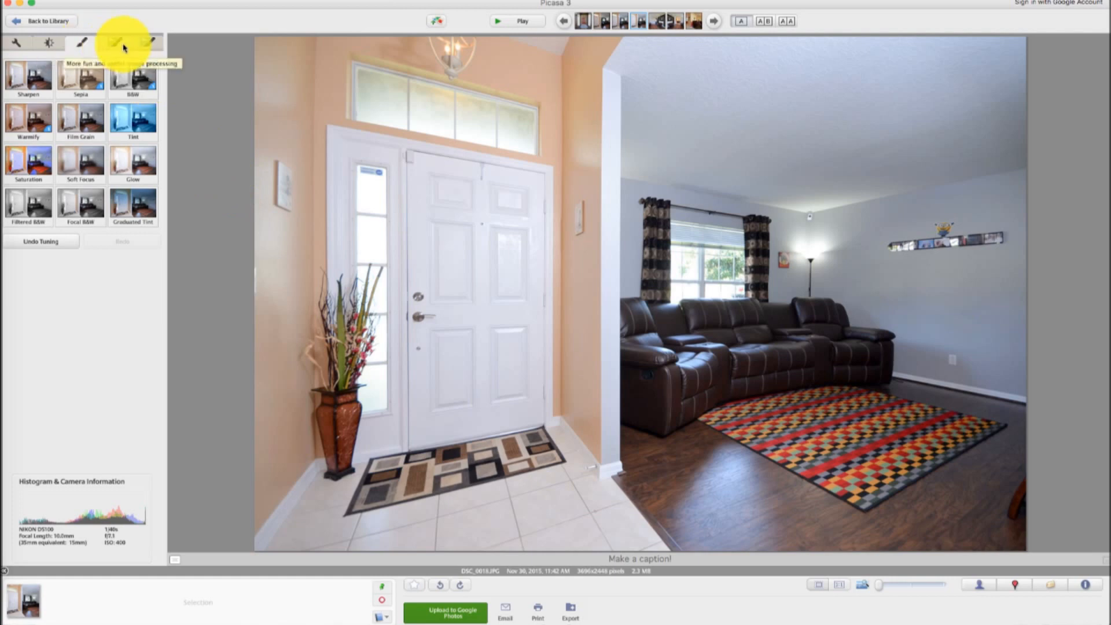
{"action": "left_click", "coordinate": [124, 44]}
{"action": "left_click", "coordinate": [137, 44]}
{"action": "left_click", "coordinate": [117, 44]}
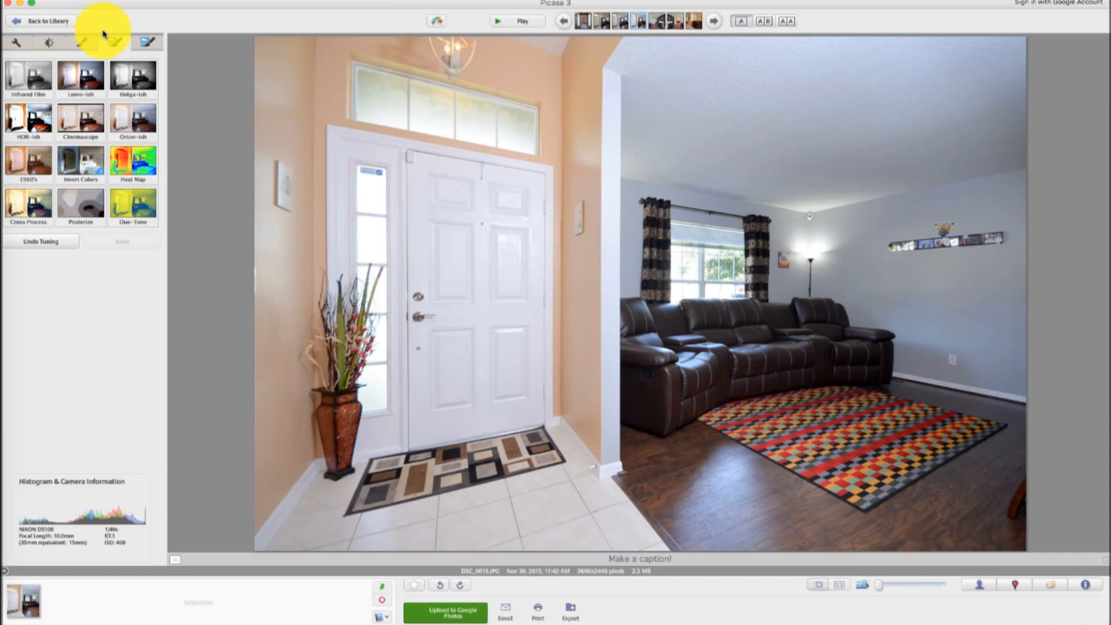
Return to basic fixes and star the foyer photo
{"action": "left_click", "coordinate": [16, 42]}
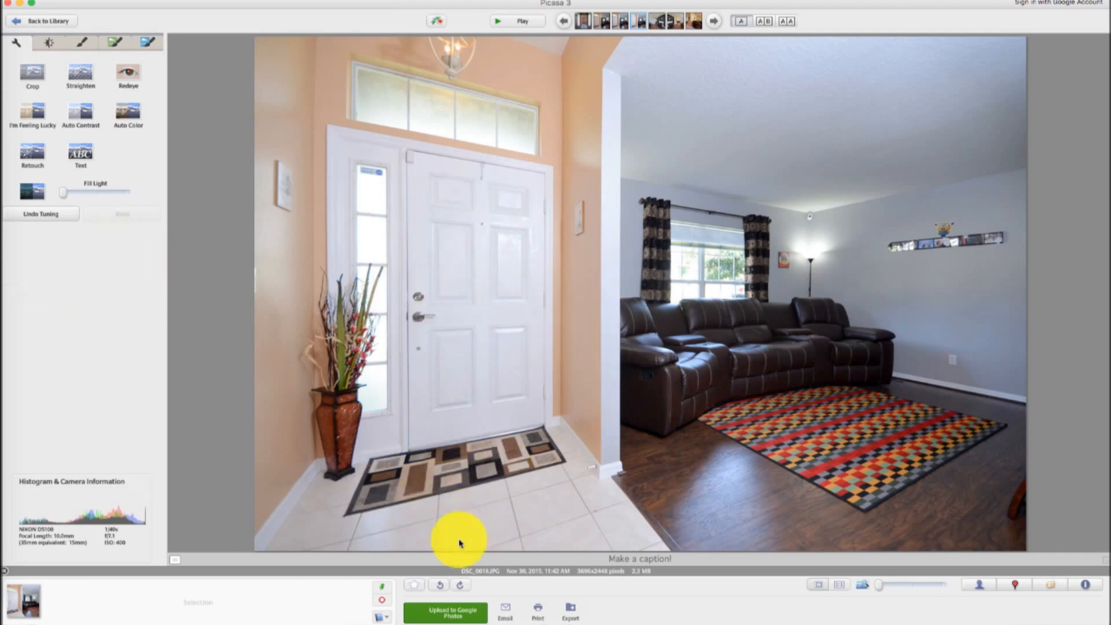
{"action": "left_click", "coordinate": [415, 586]}
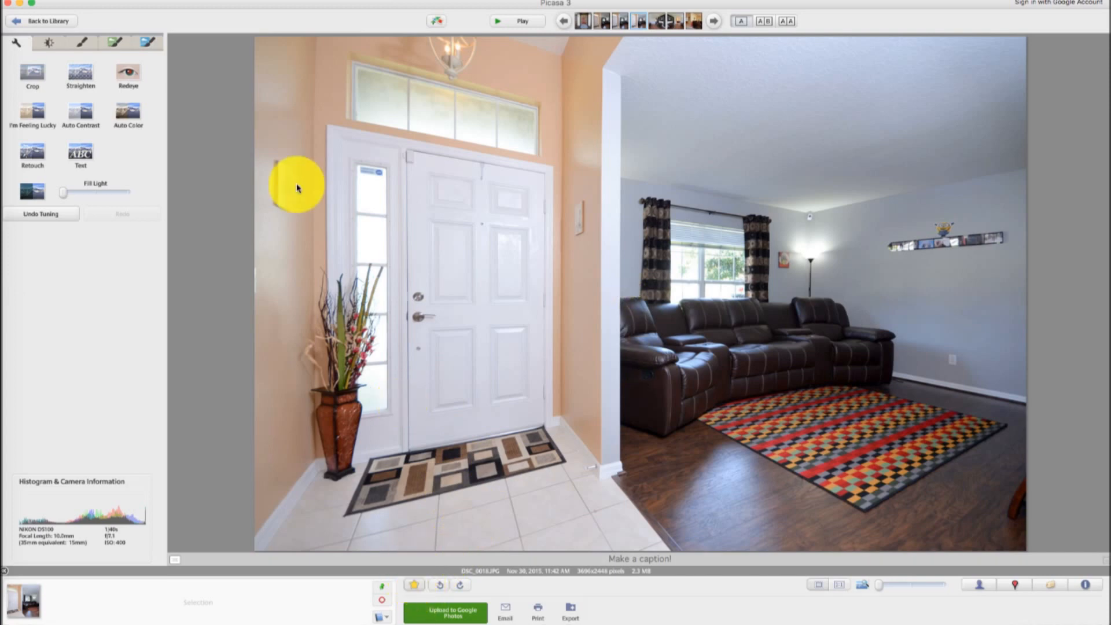
Move to the TV room photo and raise its Fill Light in the tuning controls
{"action": "left_click", "coordinate": [716, 21]}
{"action": "left_click", "coordinate": [719, 22]}
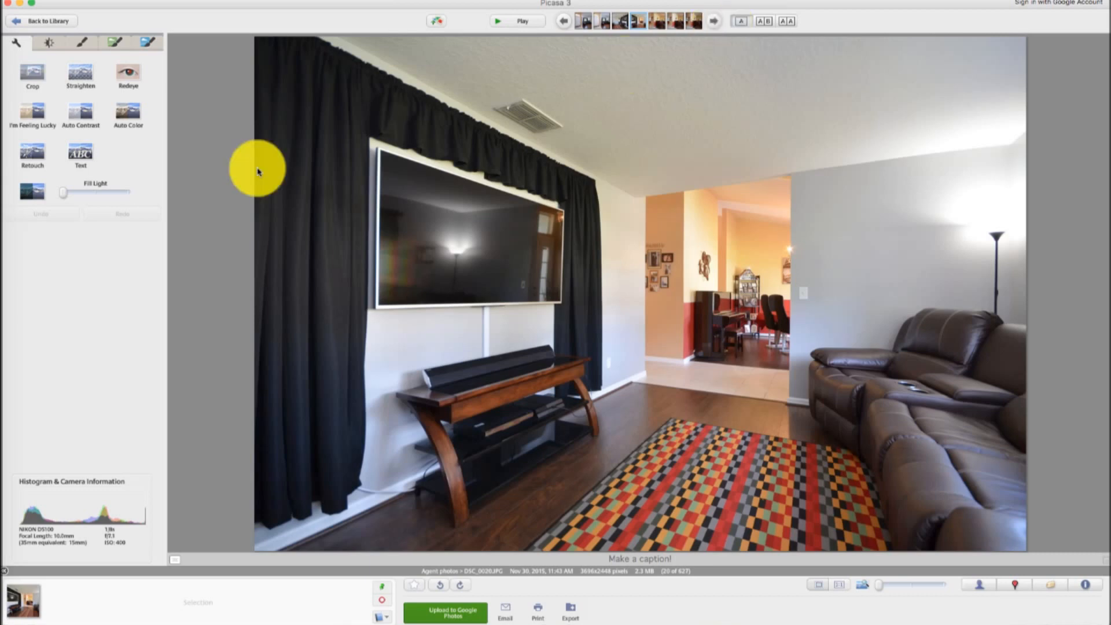
{"action": "left_click", "coordinate": [87, 50]}
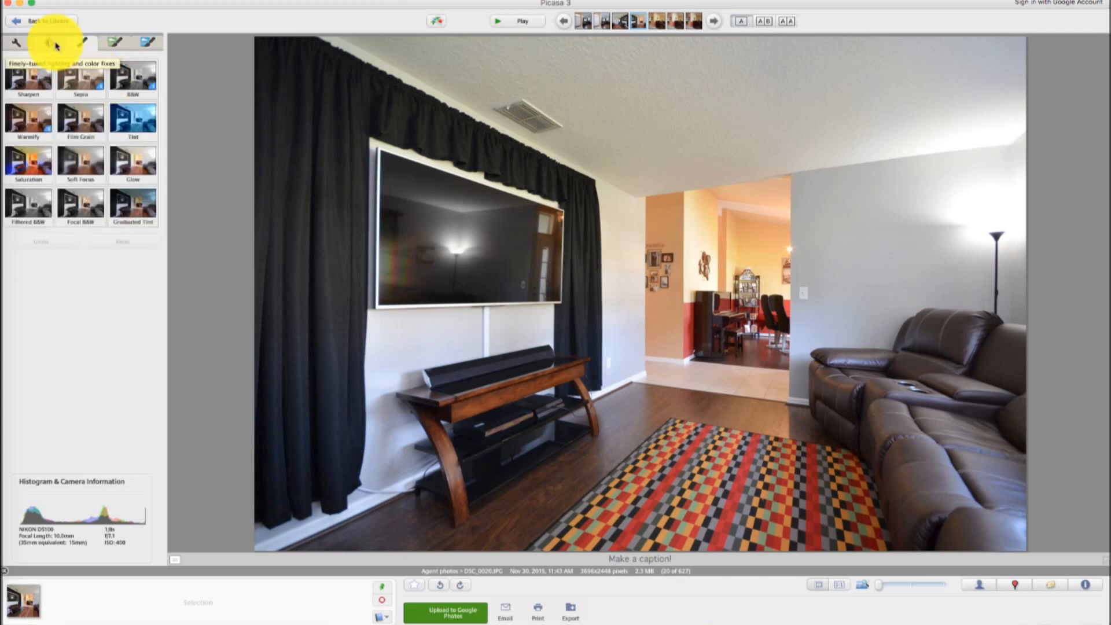
{"action": "left_click", "coordinate": [49, 42]}
{"action": "left_click_drag", "start_coordinate": [33, 88], "coordinate": [59, 92]}
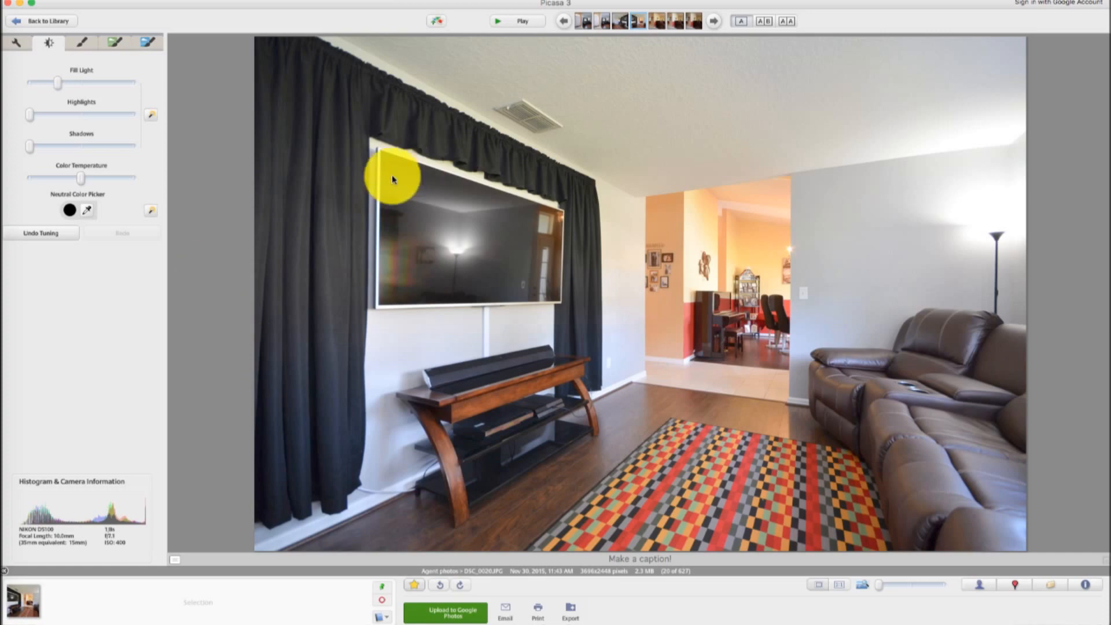
Open the piano and dining room photo and raise its Shadows and Fill Light
{"action": "left_click", "coordinate": [709, 24]}
{"action": "left_click", "coordinate": [714, 24]}
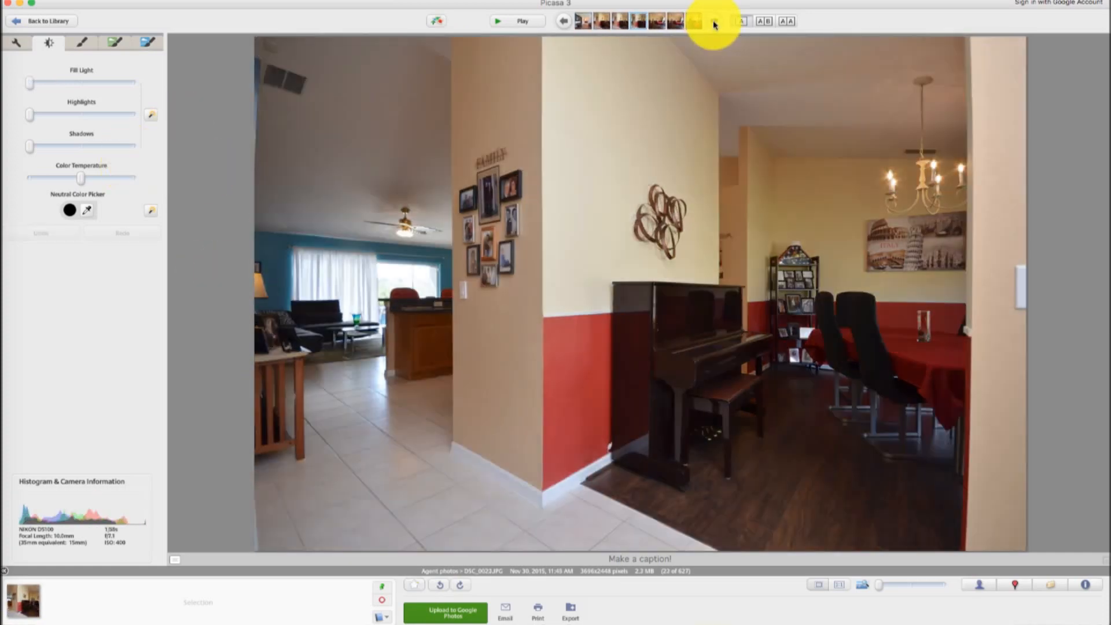
{"action": "left_click", "coordinate": [714, 23]}
{"action": "left_click", "coordinate": [564, 22]}
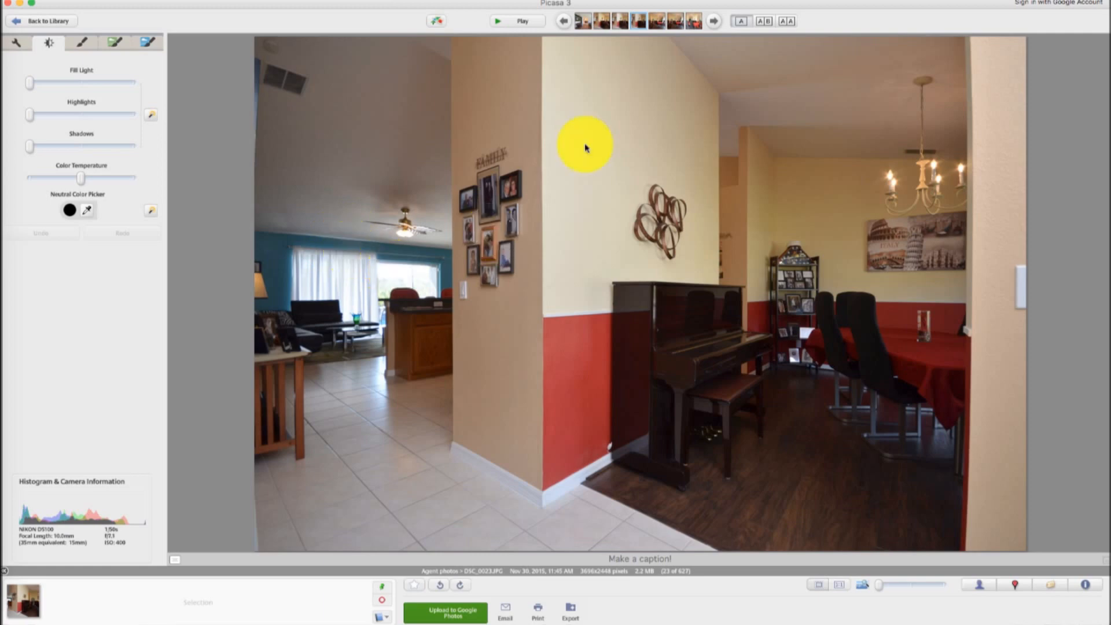
{"action": "left_click", "coordinate": [564, 21]}
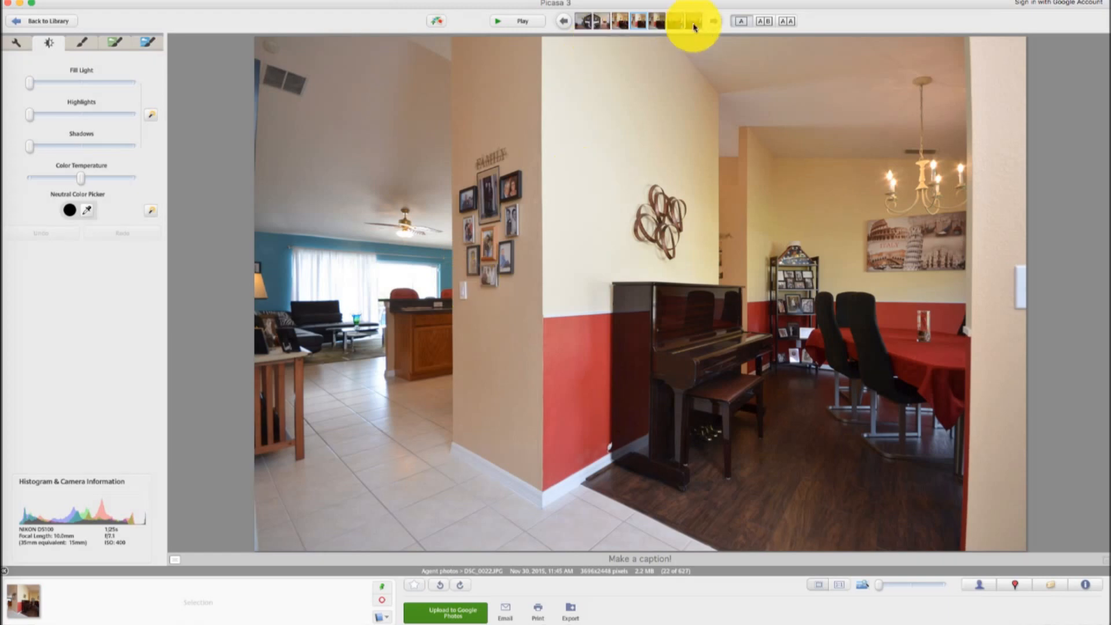
{"action": "left_click", "coordinate": [714, 22]}
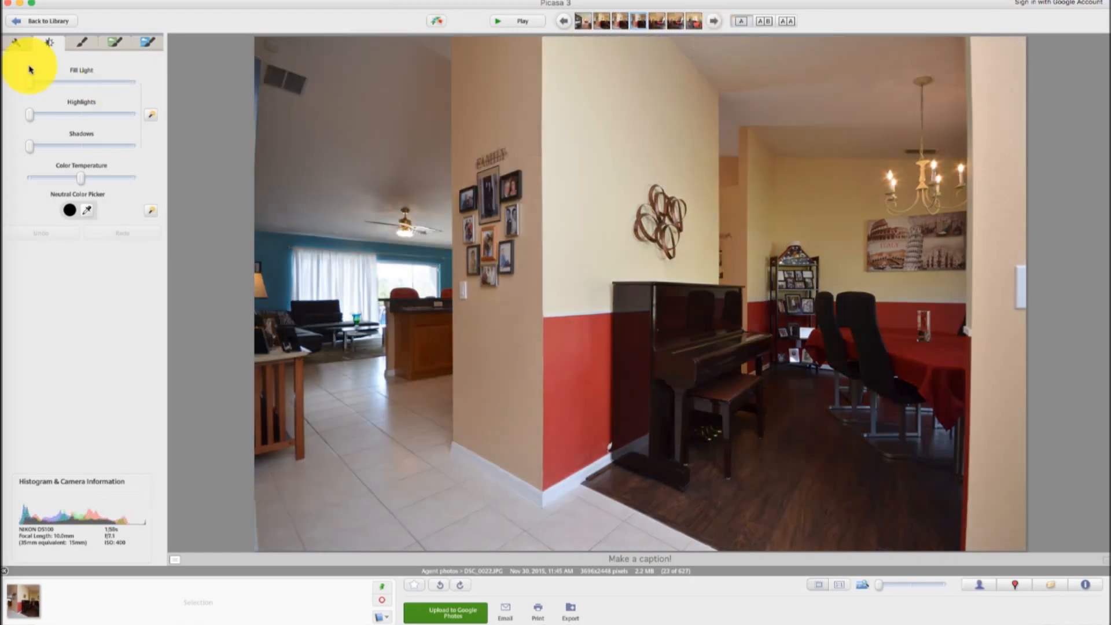
{"action": "left_click_drag", "start_coordinate": [33, 88], "coordinate": [46, 152]}
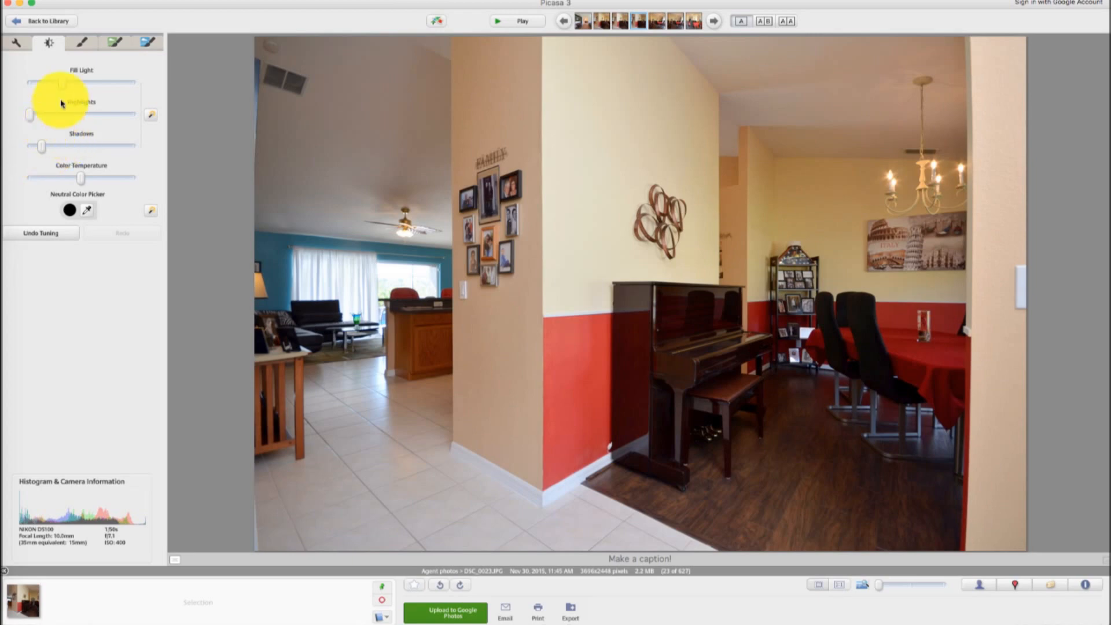
{"action": "left_click_drag", "start_coordinate": [74, 89], "coordinate": [86, 89]}
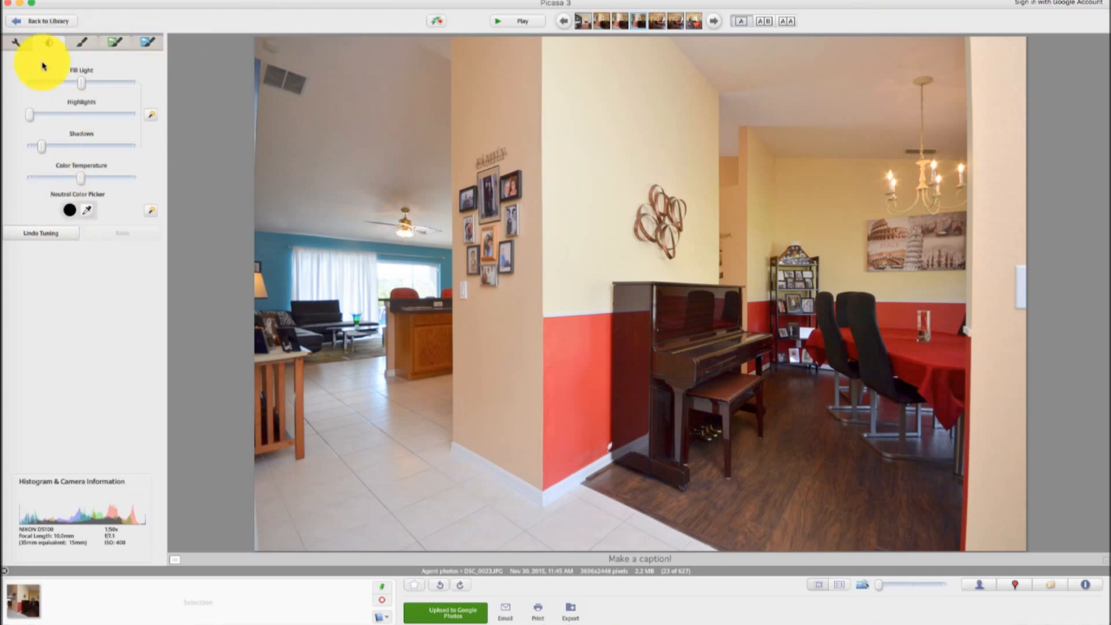
Start a Manual crop on the piano photo and draw a crop box covering most of the image
{"action": "left_click", "coordinate": [16, 41]}
{"action": "left_click", "coordinate": [36, 70]}
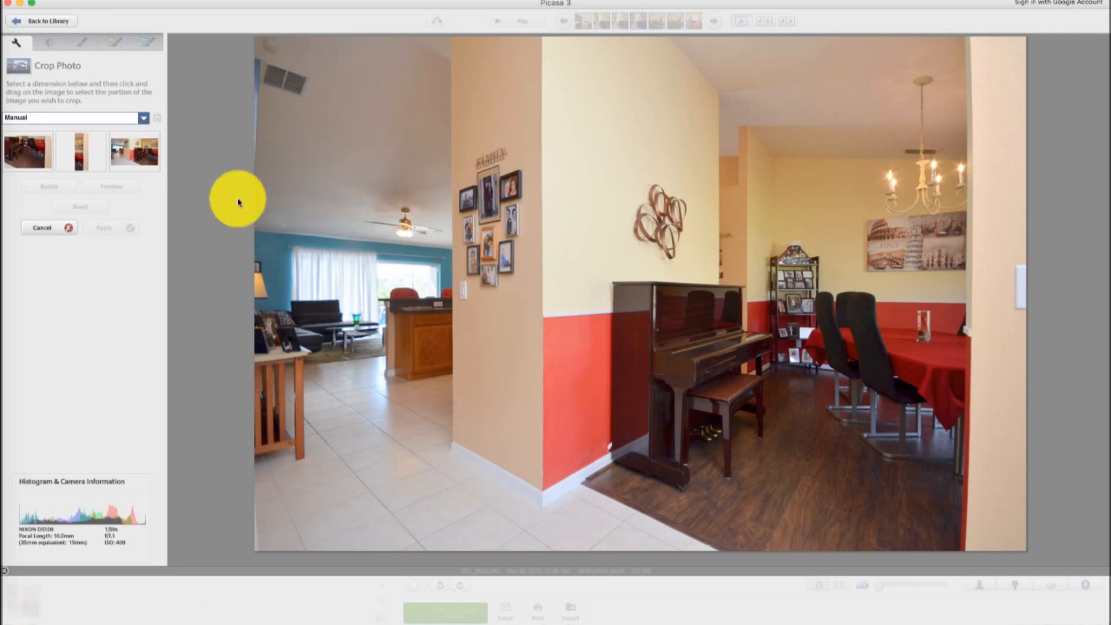
{"action": "left_click", "coordinate": [142, 119]}
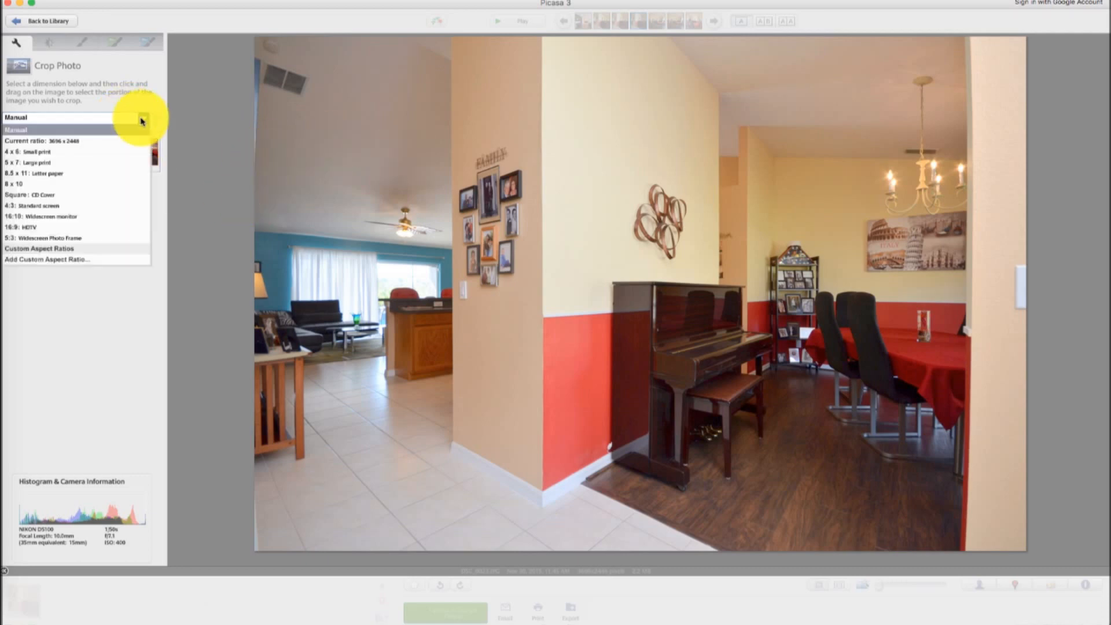
{"action": "left_click", "coordinate": [142, 119]}
{"action": "left_click_drag", "start_coordinate": [390, 231], "coordinate": [961, 549]}
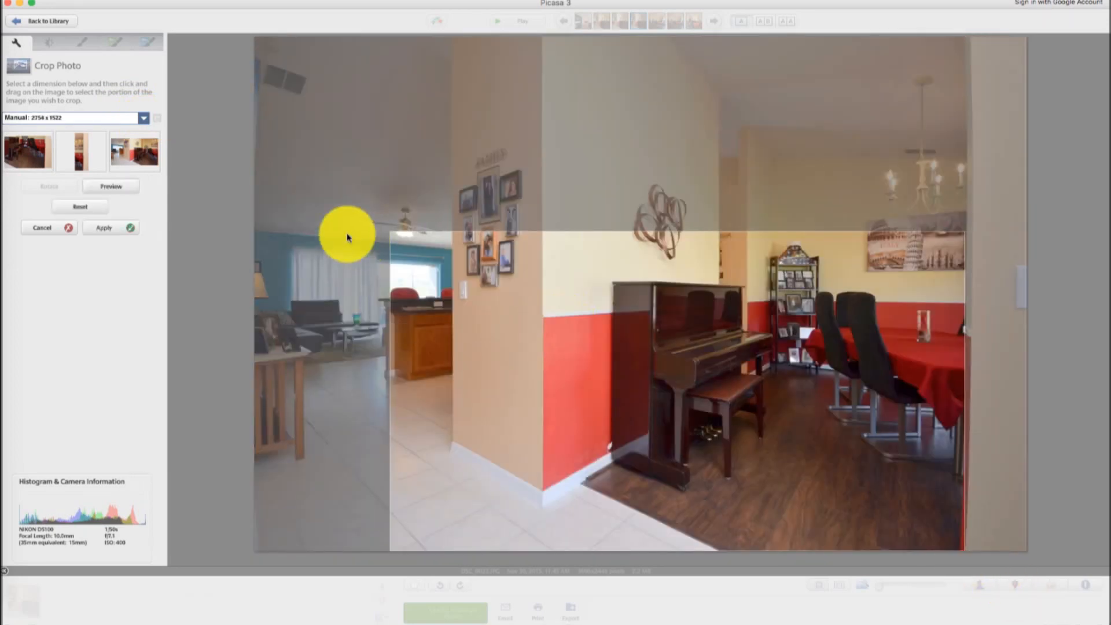
{"action": "left_click_drag", "start_coordinate": [390, 231], "coordinate": [95, 28]}
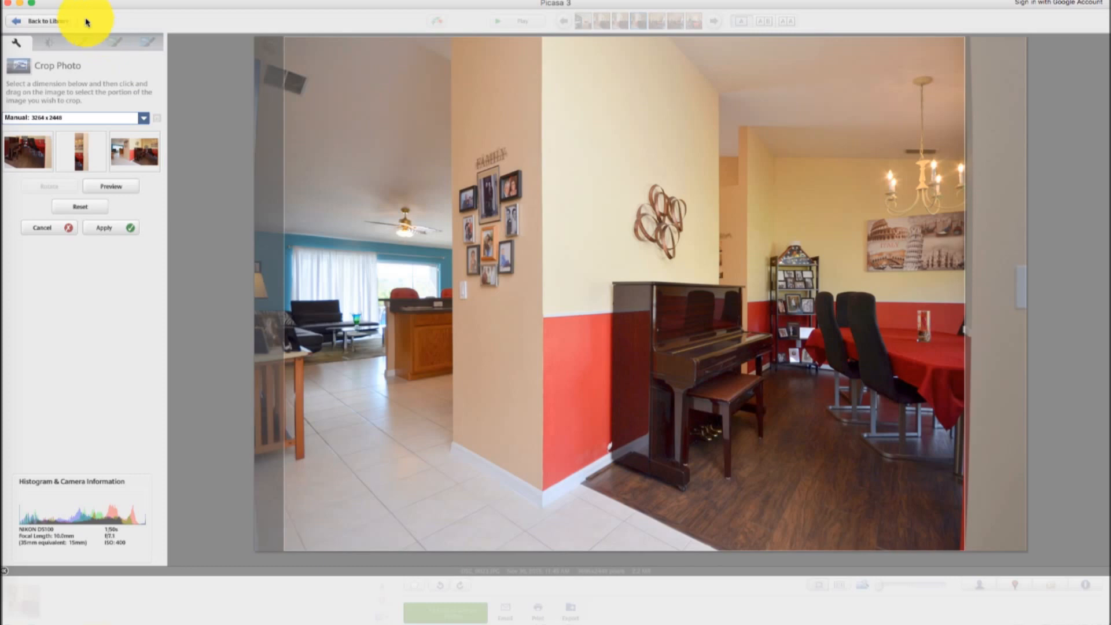
Adjust the crop edges to trim the left border strip and apply the crop
{"action": "left_click_drag", "start_coordinate": [87, 22], "coordinate": [154, 18]}
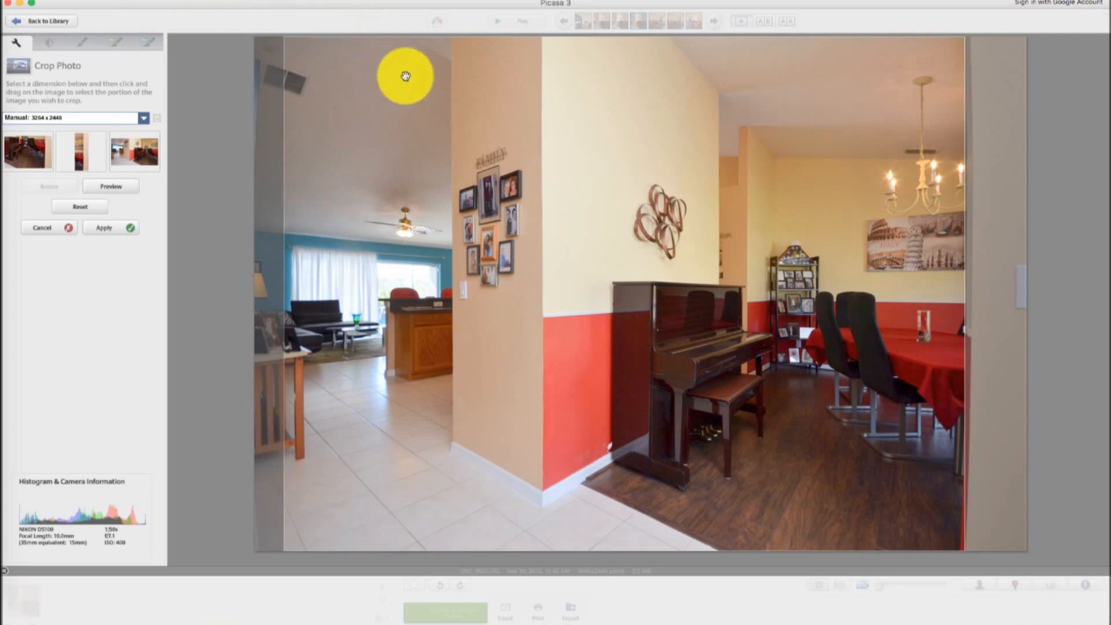
{"action": "left_click_drag", "start_coordinate": [451, 107], "coordinate": [441, 107]}
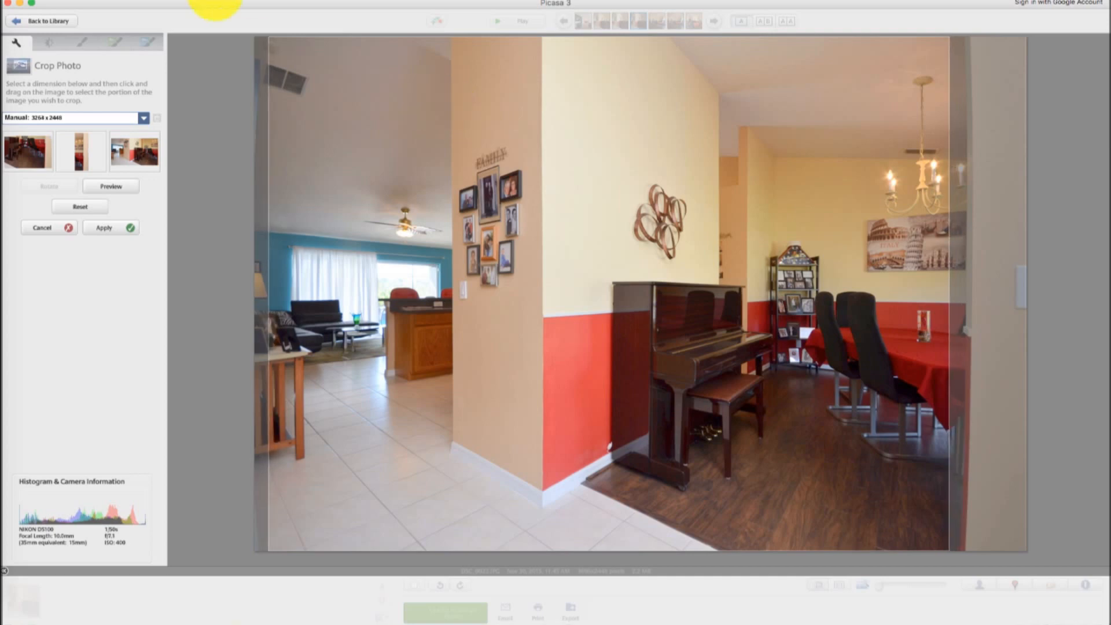
{"action": "mouse_move", "coordinate": [273, 34]}
{"action": "left_mouse_down"}
{"action": "mouse_move", "coordinate": [349, 99]}
{"action": "mouse_move", "coordinate": [235, 188]}
{"action": "mouse_move", "coordinate": [196, 241]}
{"action": "mouse_move", "coordinate": [244, 198]}
{"action": "mouse_move", "coordinate": [342, 153]}
{"action": "mouse_move", "coordinate": [200, 32]}
{"action": "mouse_move", "coordinate": [372, 95]}
{"action": "mouse_move", "coordinate": [266, 22]}
{"action": "left_mouse_up"}
{"action": "left_click", "coordinate": [224, 1]}
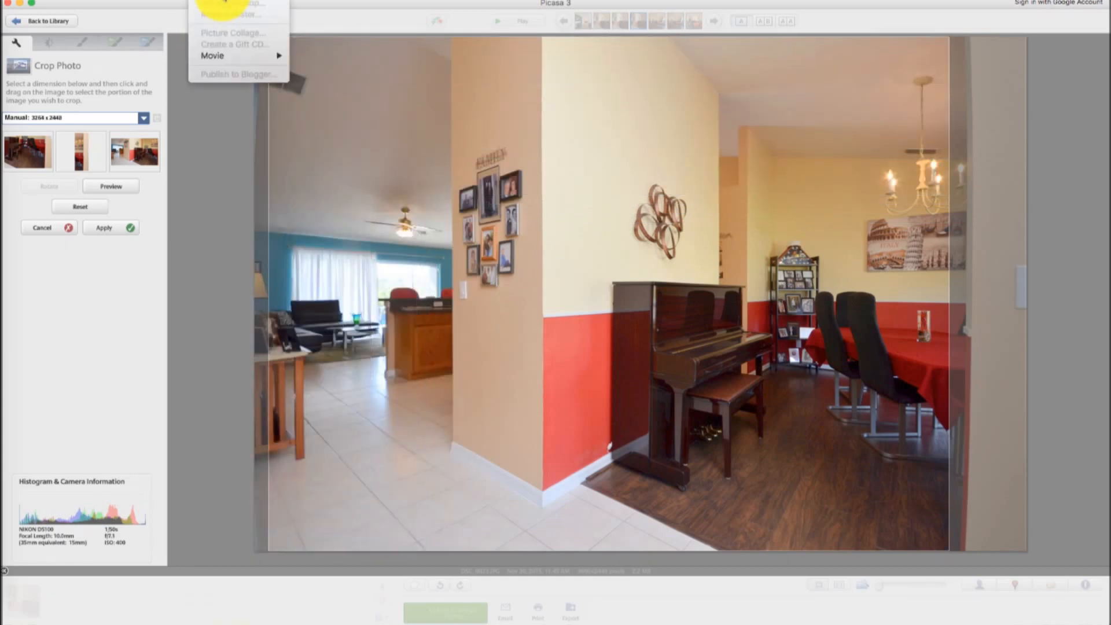
{"action": "left_click", "coordinate": [303, 40]}
{"action": "left_click_drag", "start_coordinate": [315, 67], "coordinate": [329, 70]}
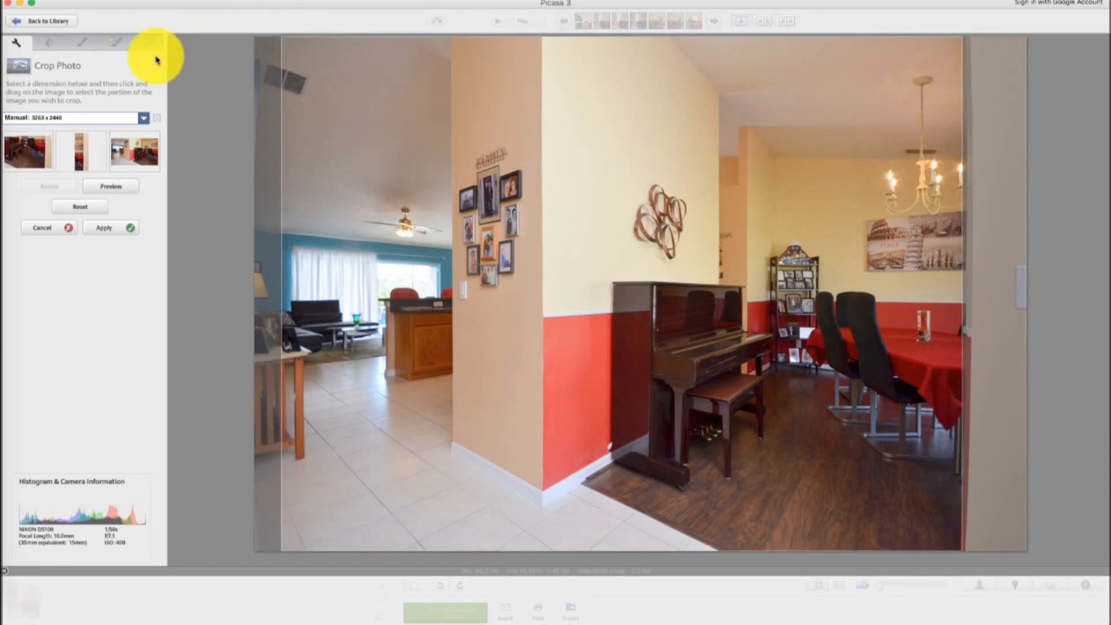
{"action": "left_click", "coordinate": [112, 226]}
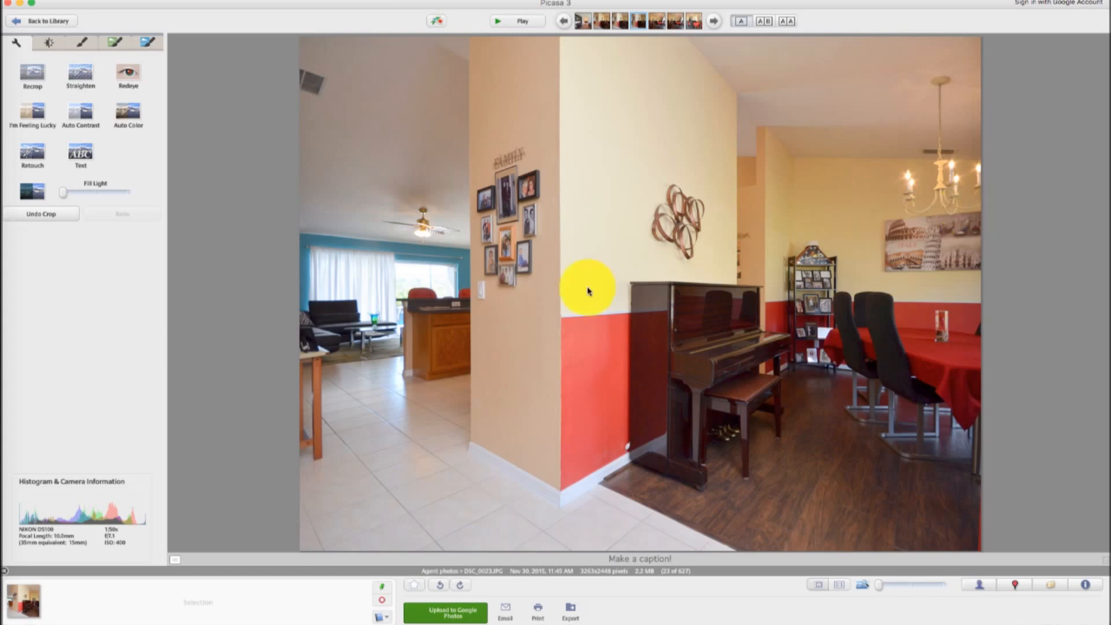
Return to the library and select all the starred photos in the album
{"action": "double_click", "coordinate": [440, 269]}
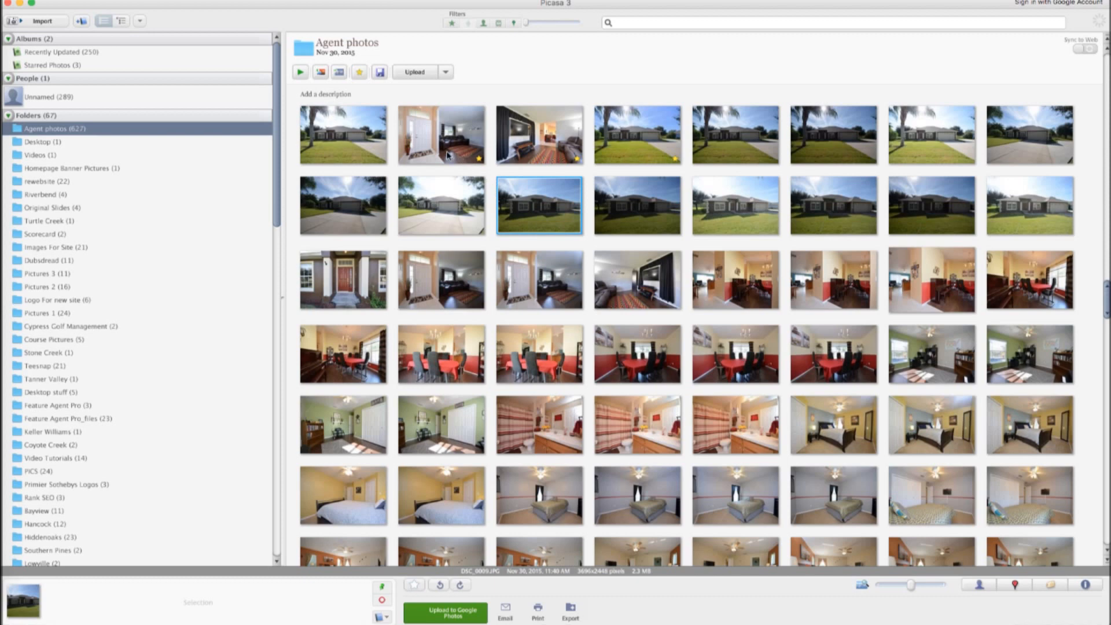
{"action": "left_click", "coordinate": [360, 73]}
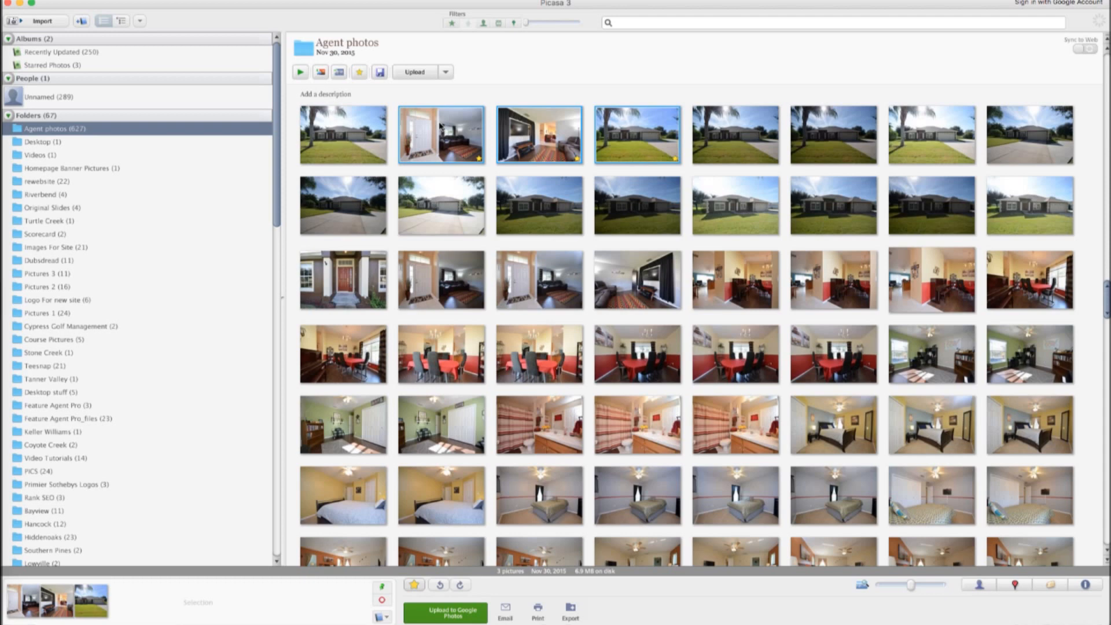
Move the selected starred photos into a new folder named Edited
{"action": "right_click", "coordinate": [440, 125]}
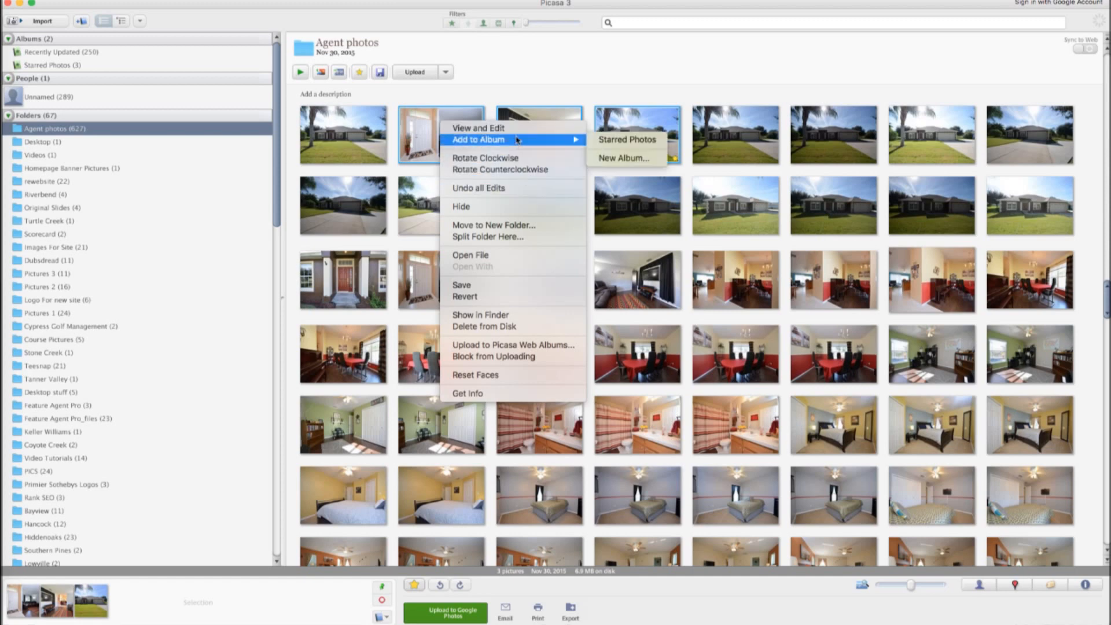
{"action": "left_click", "coordinate": [531, 224]}
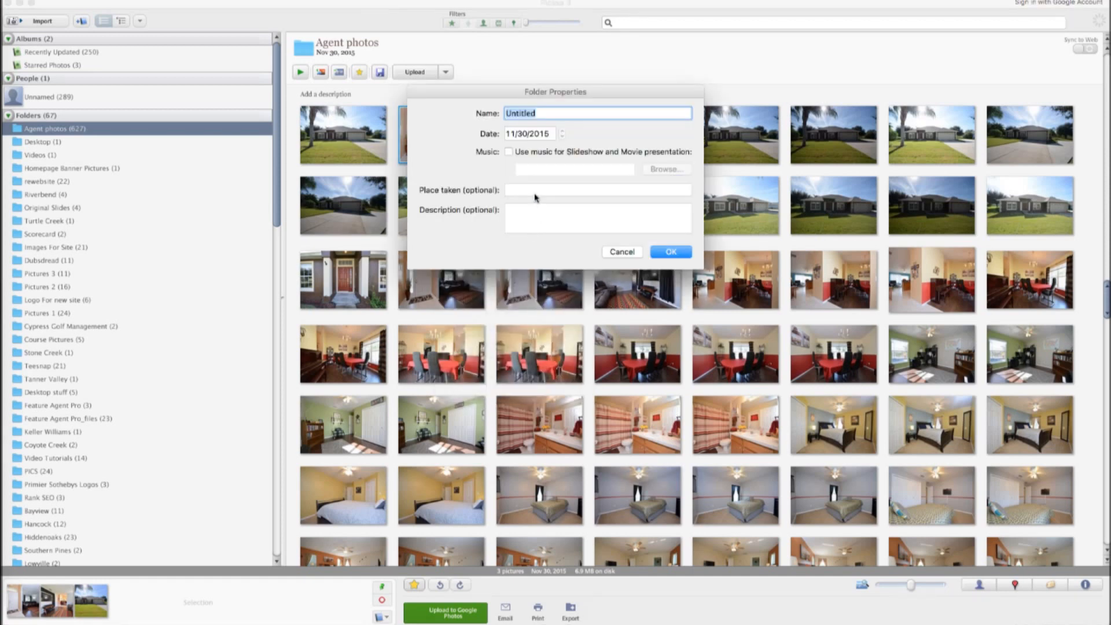
{"action": "type", "text": "Ediyte"}
{"action": "key", "text": "BackSpace"}
{"action": "key", "text": "BackSpace"}
{"action": "key", "text": "BackSpace"}
{"action": "key", "text": "BackSpace"}
{"action": "type", "text": "ited"}
{"action": "left_click", "coordinate": [672, 252]}
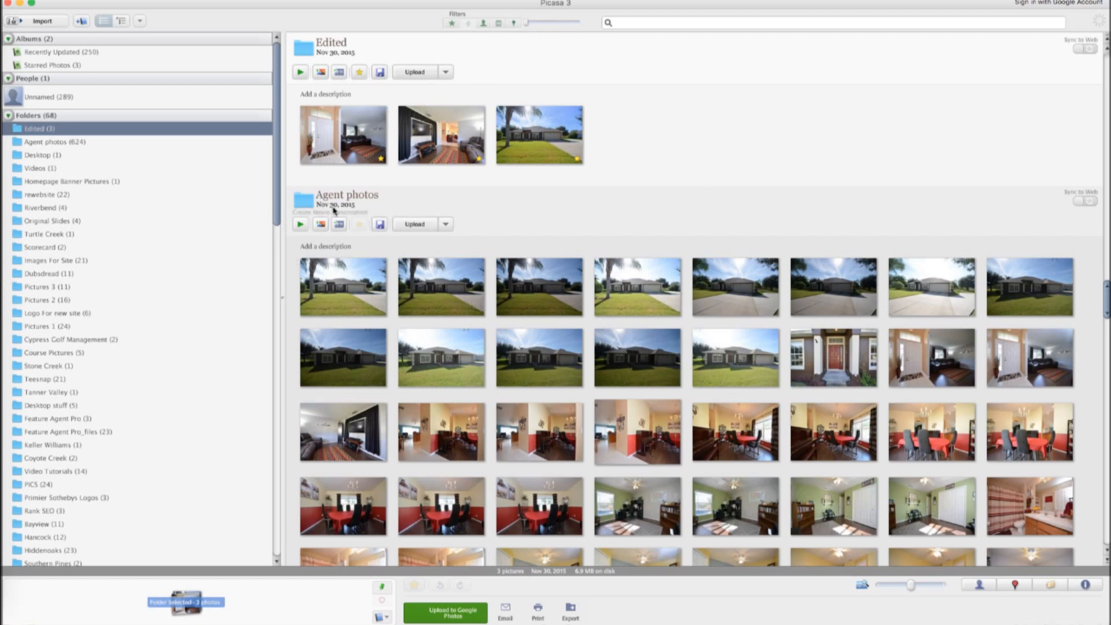
Close the photo program and move the desktop Edited folder into the Agent photos folder, replacing the existing one
{"action": "left_click", "coordinate": [19, 4]}
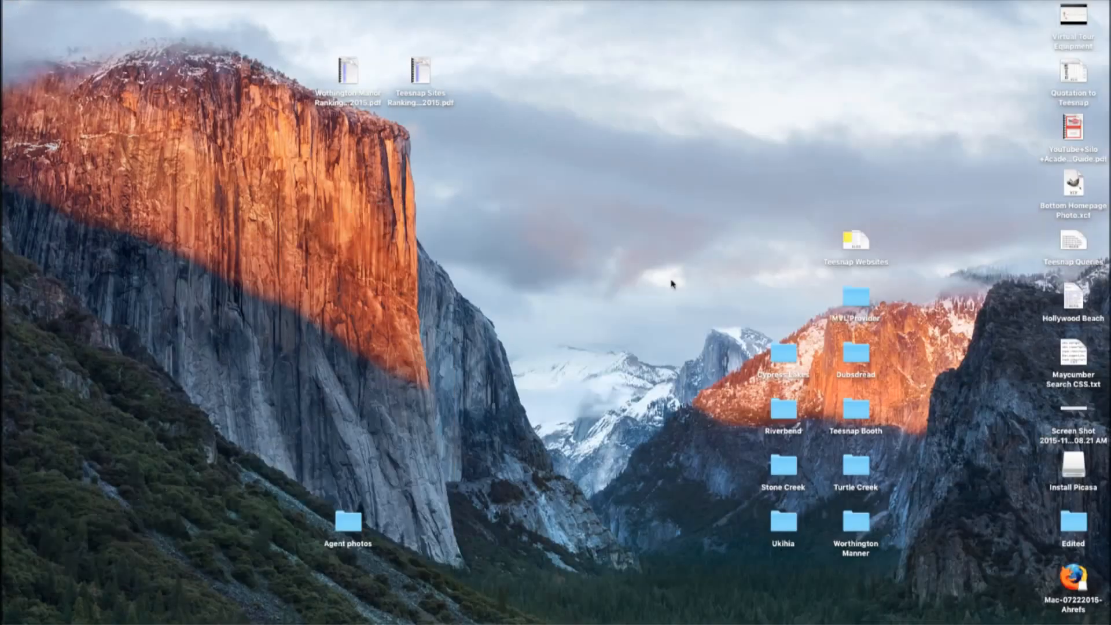
{"action": "left_click_drag", "start_coordinate": [1086, 528], "coordinate": [362, 527]}
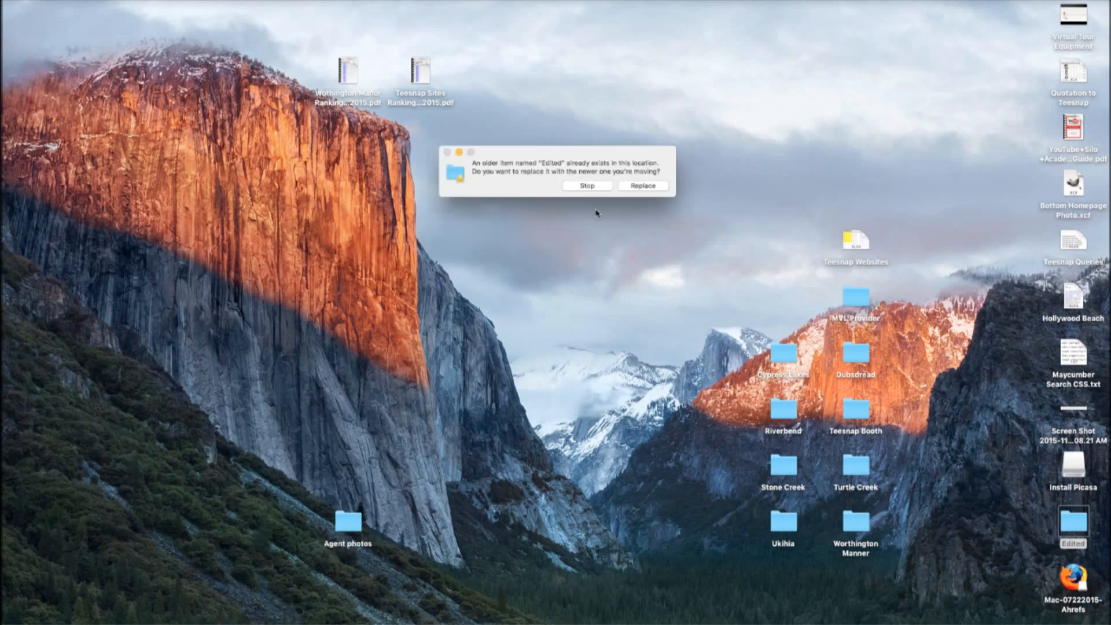
{"action": "left_click", "coordinate": [630, 190]}
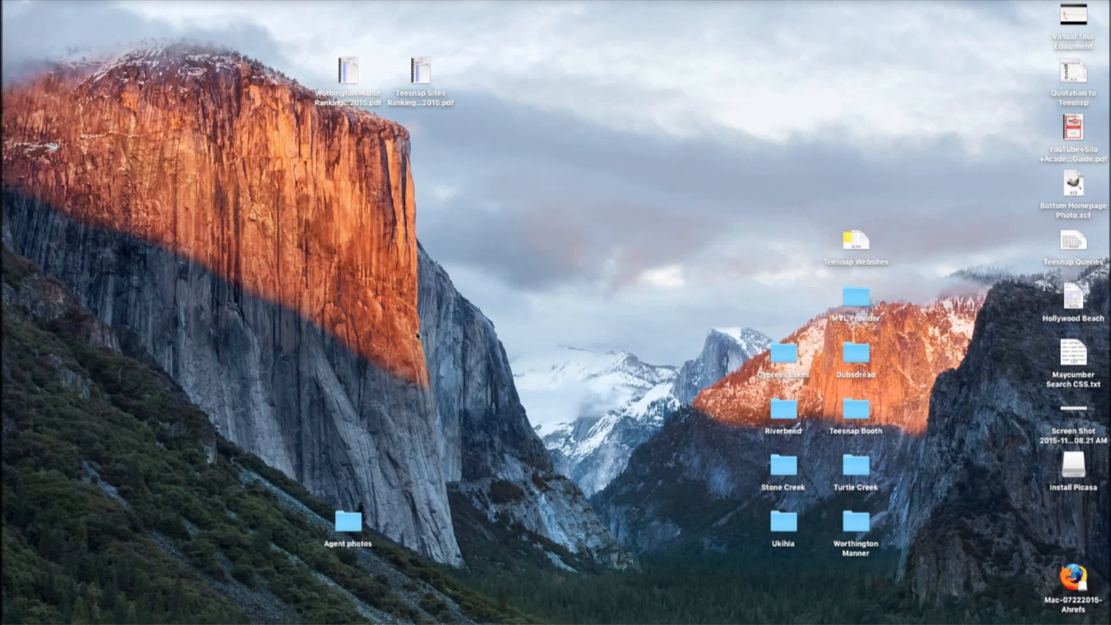
Open the Agent photos folder and inspect the contents of its Edited subfolder
{"action": "double_click", "coordinate": [343, 524]}
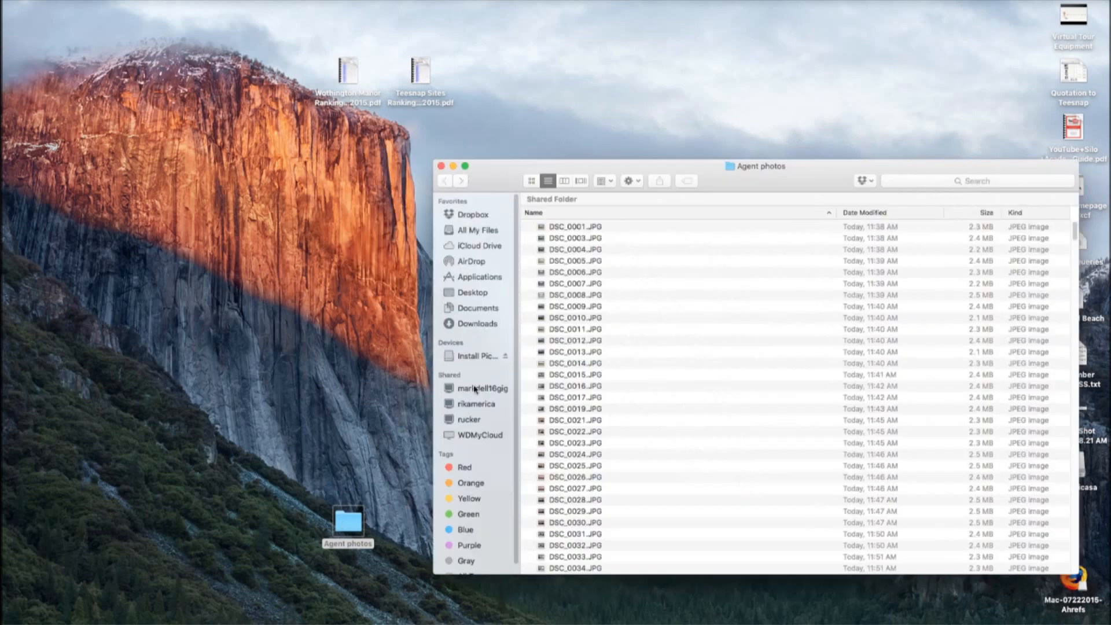
{"action": "scroll", "coordinate": [628, 346], "scroll_direction": "down", "scroll_amount": 1}
{"action": "scroll", "coordinate": [631, 353], "scroll_direction": "down", "scroll_amount": 20}
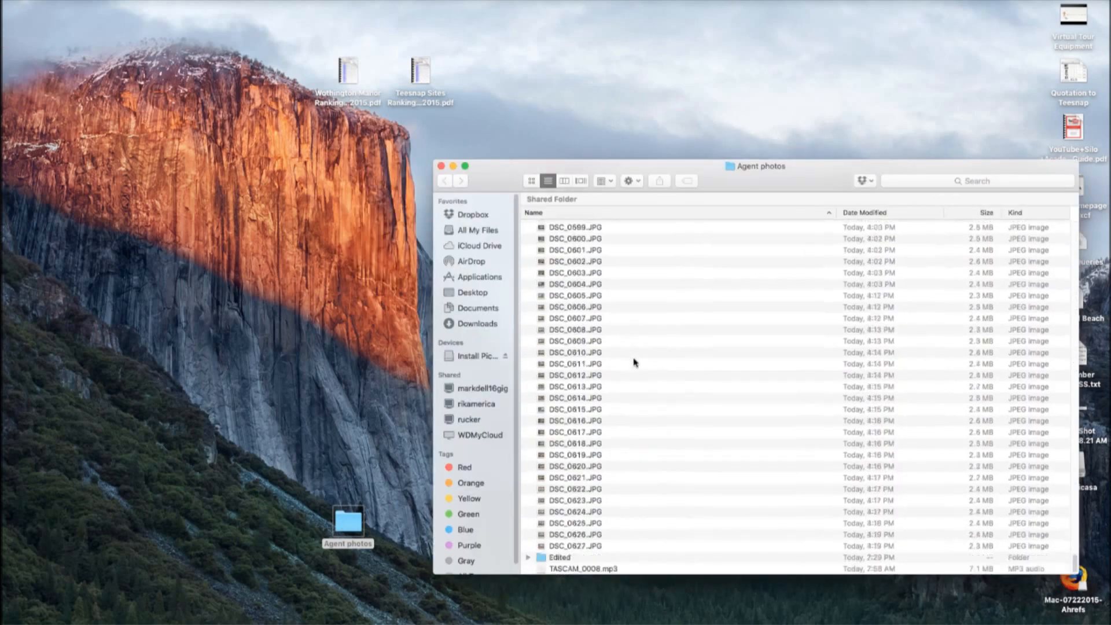
{"action": "double_click", "coordinate": [543, 559]}
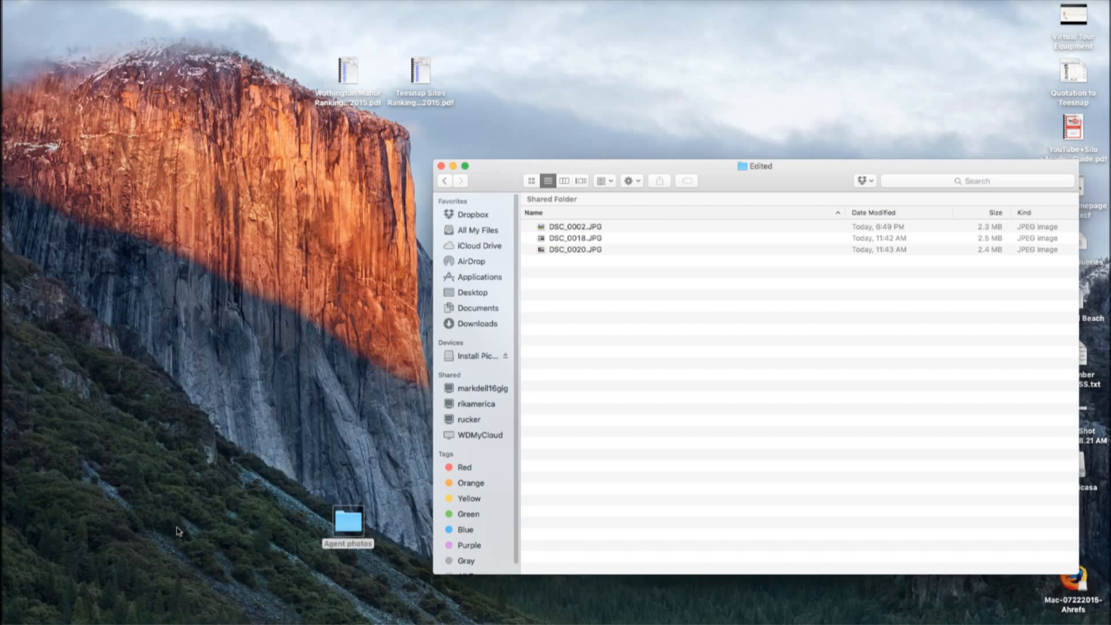
{"action": "left_click", "coordinate": [11, 520]}
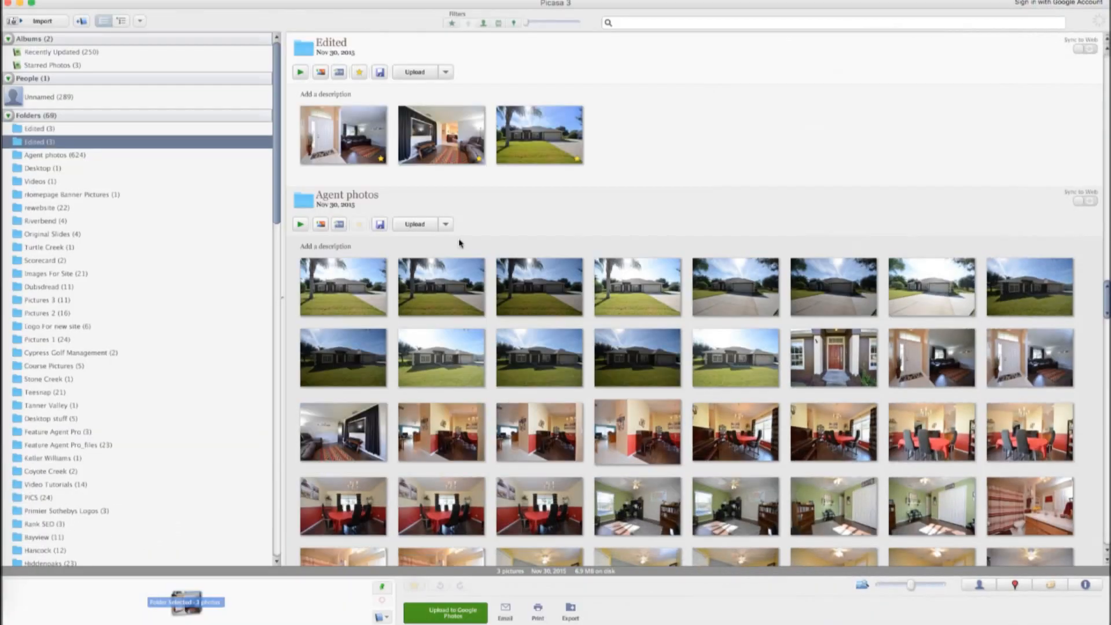